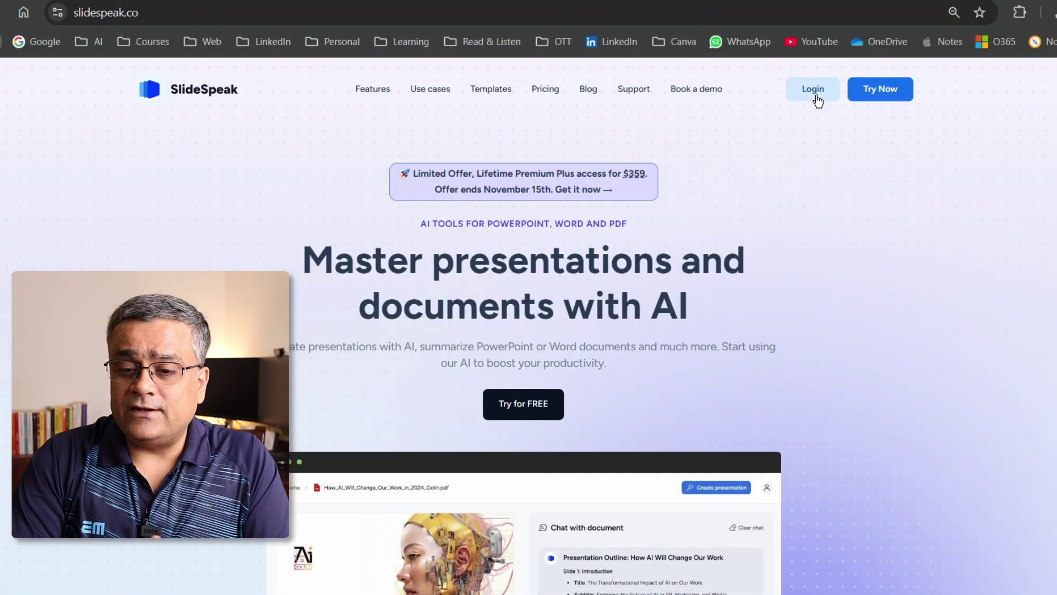
Step: Log in to the SlideSpeak Home dashboard and begin creating a new presentation
{"action": "left_click", "coordinate": [816, 97]}
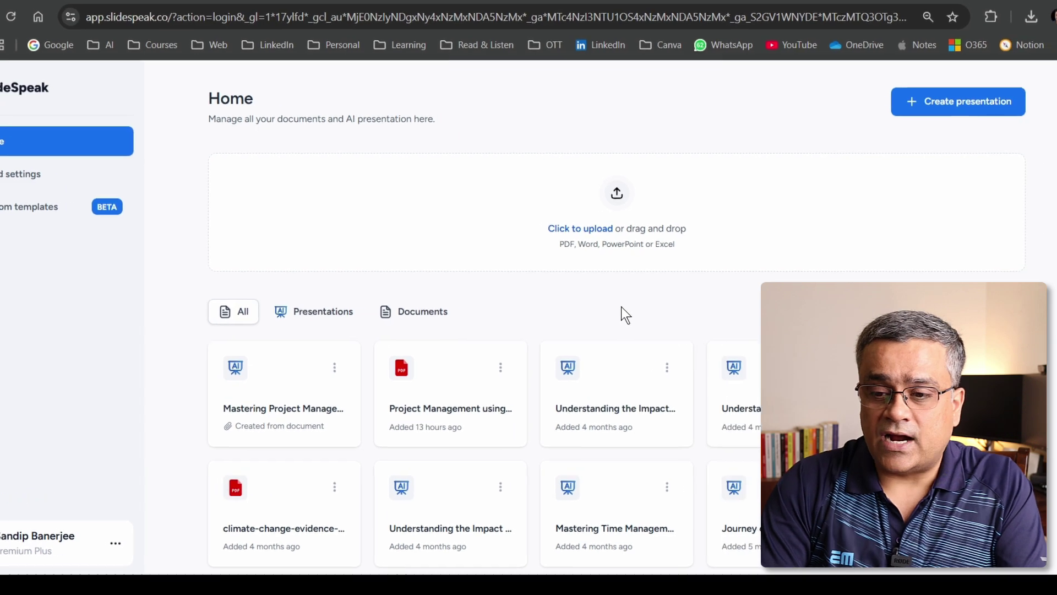
{"action": "left_click", "coordinate": [949, 109]}
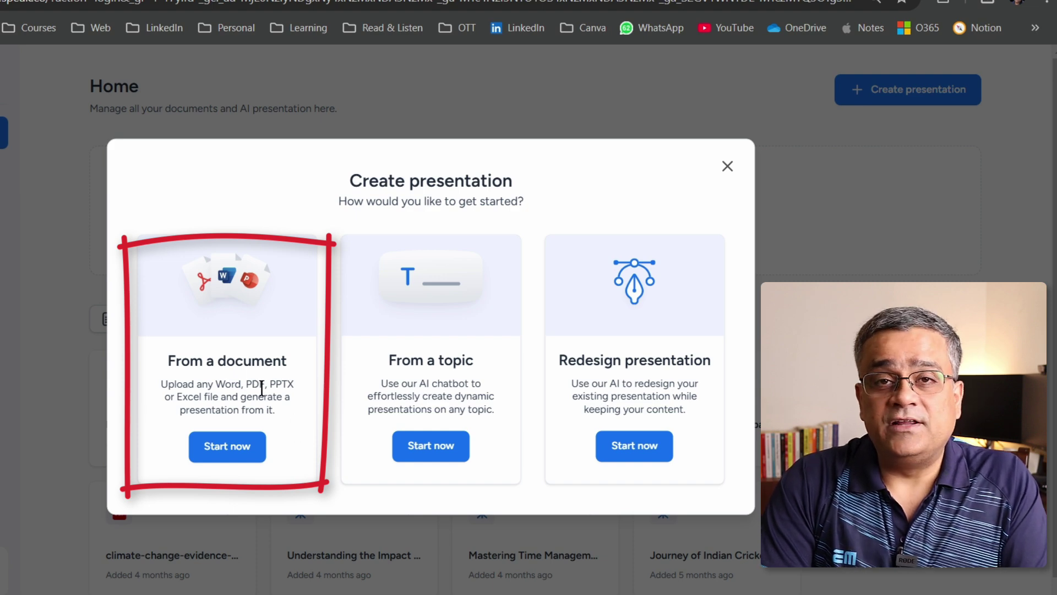
Step: Choose From a document and drop the Project Management using PMI Standards PDF into the upload area
{"action": "left_click", "coordinate": [228, 454]}
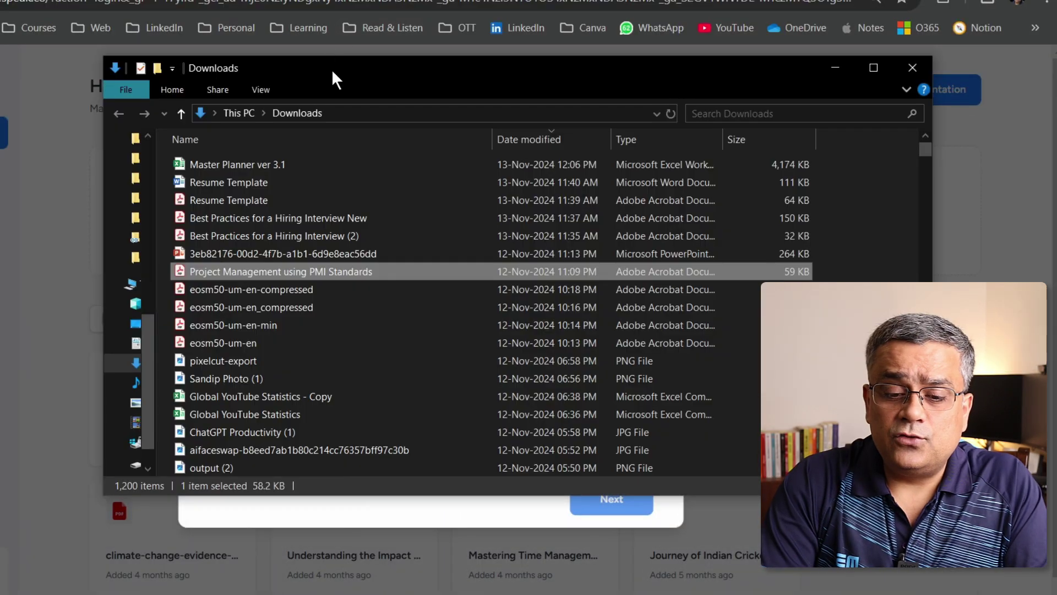
{"action": "left_click_drag", "start_coordinate": [331, 70], "coordinate": [835, 74]}
{"action": "left_click_drag", "start_coordinate": [721, 278], "coordinate": [428, 291]}
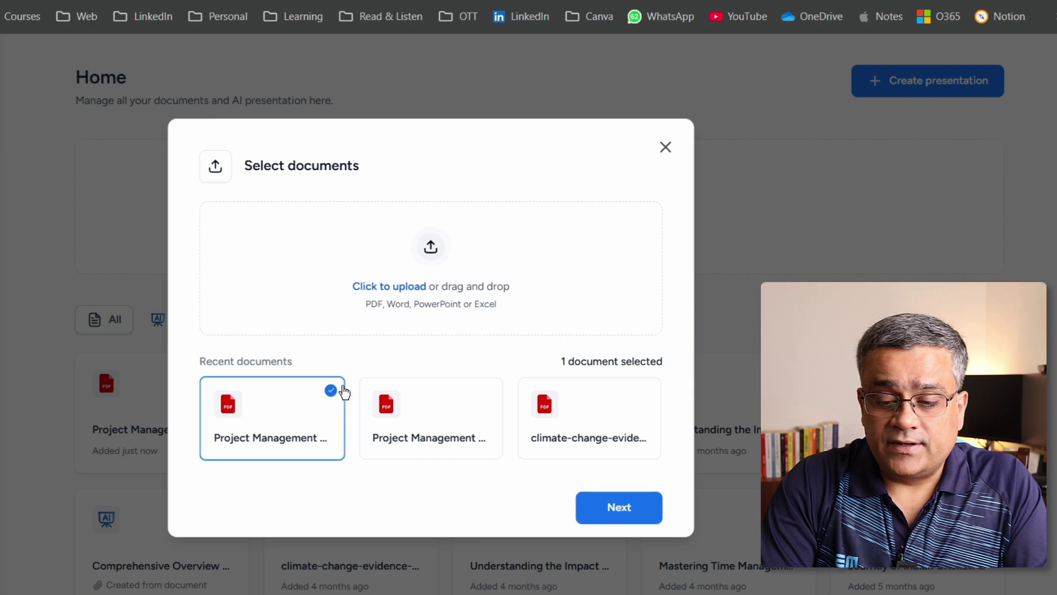
Step: Continue with the selected PMI PDF, leaving the topic blank, to reach the presentation settings
{"action": "left_click", "coordinate": [599, 506]}
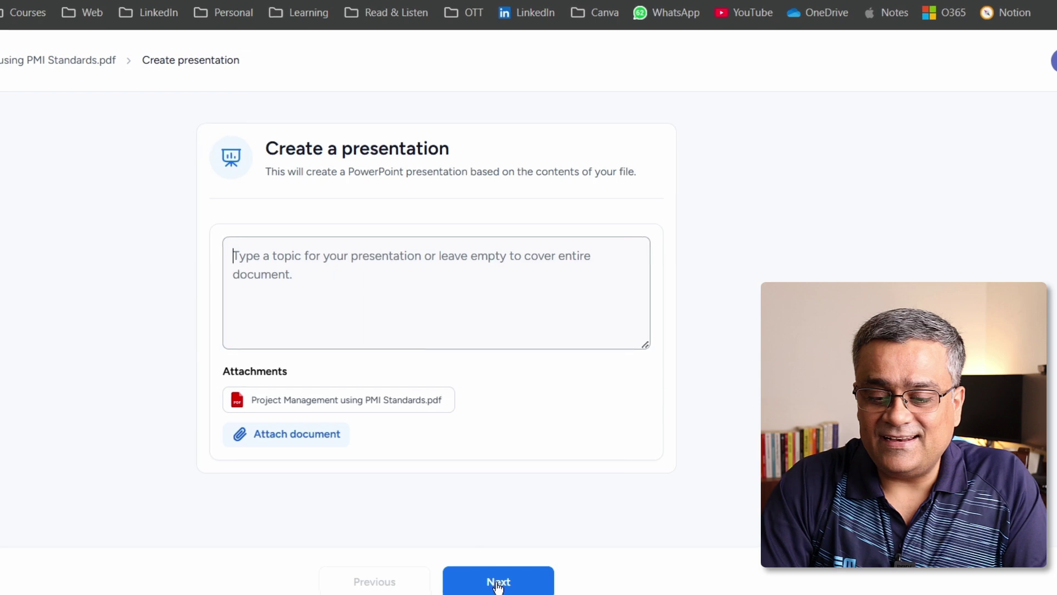
{"action": "left_click", "coordinate": [524, 571]}
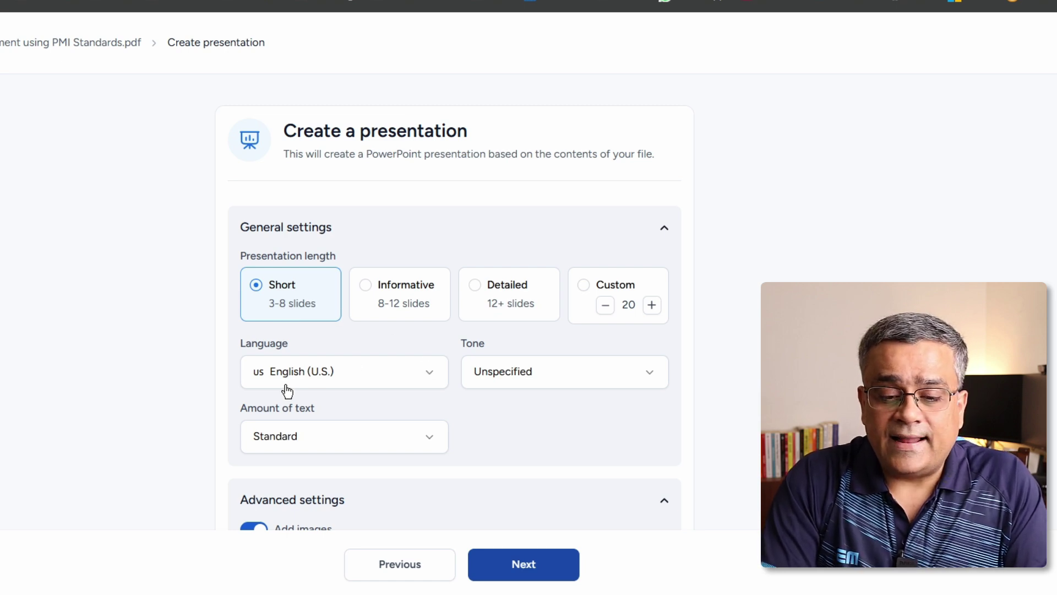
Step: Set the tone to Professional and keep the amount of text at Standard
{"action": "scroll", "coordinate": [581, 392], "scroll_direction": "down", "scroll_amount": 2}
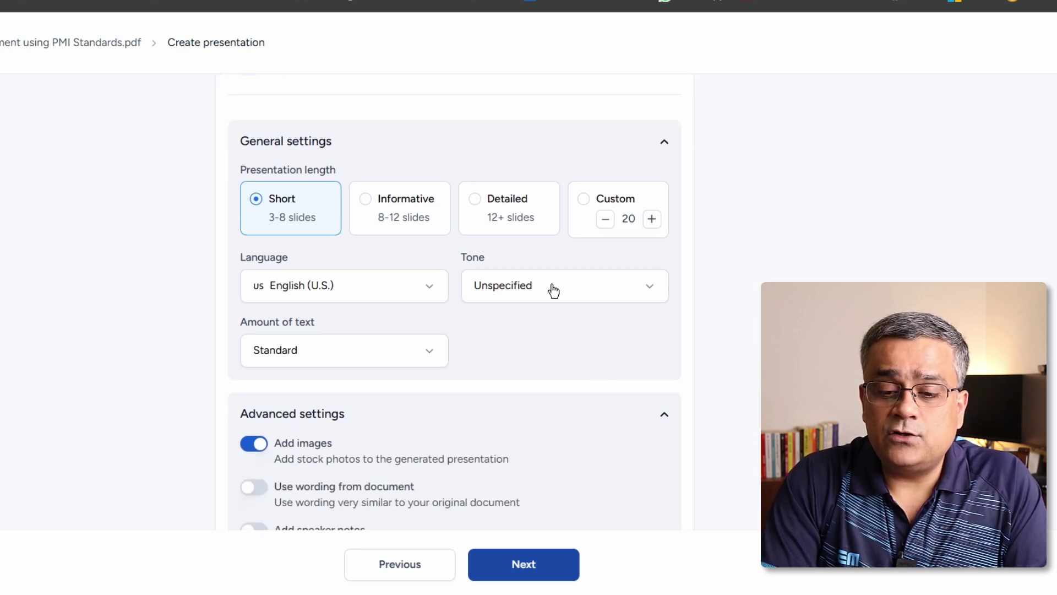
{"action": "left_click", "coordinate": [605, 299]}
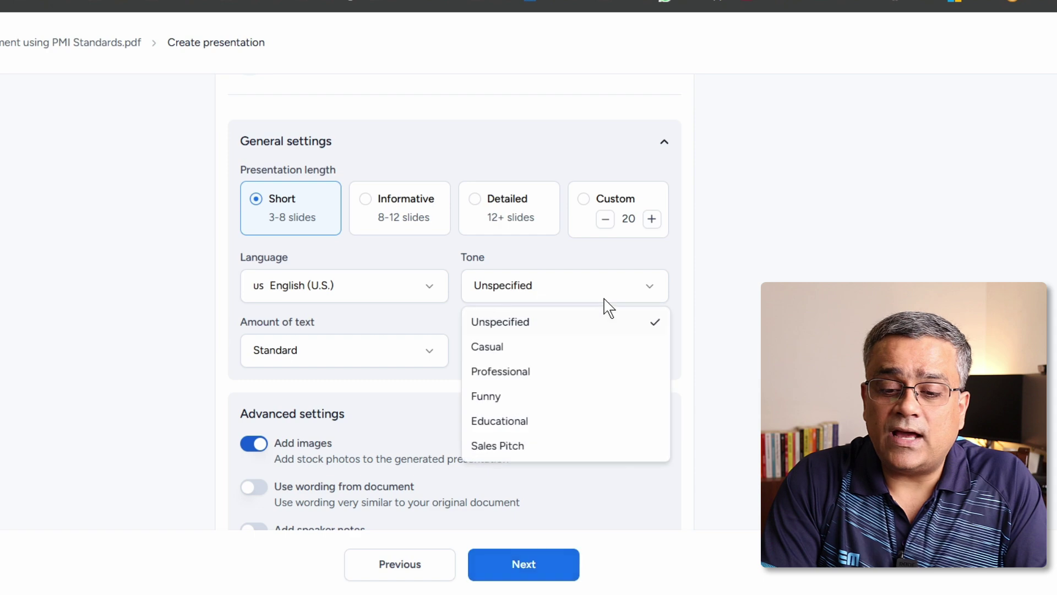
{"action": "left_click", "coordinate": [512, 372]}
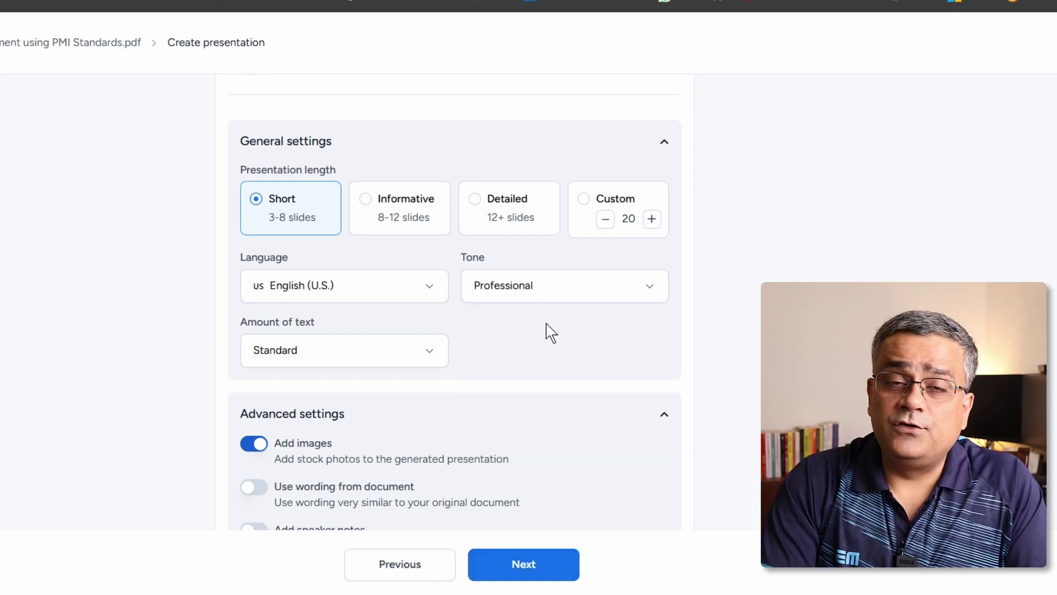
{"action": "left_click", "coordinate": [561, 289]}
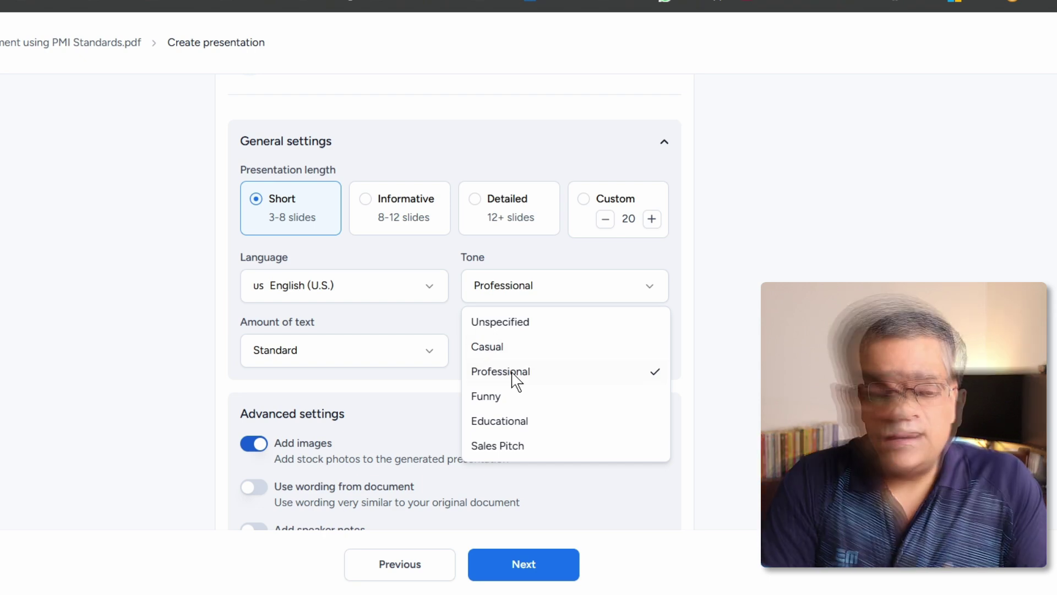
{"action": "left_click", "coordinate": [485, 372]}
{"action": "left_click", "coordinate": [282, 358]}
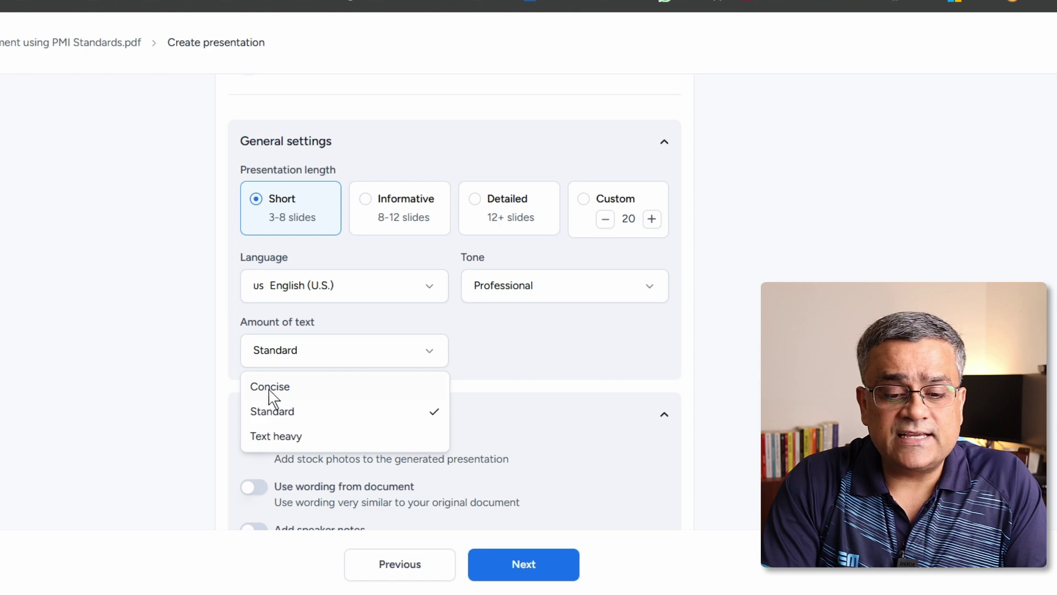
{"action": "left_click", "coordinate": [277, 419]}
{"action": "scroll", "coordinate": [591, 340], "scroll_direction": "down", "scroll_amount": 3}
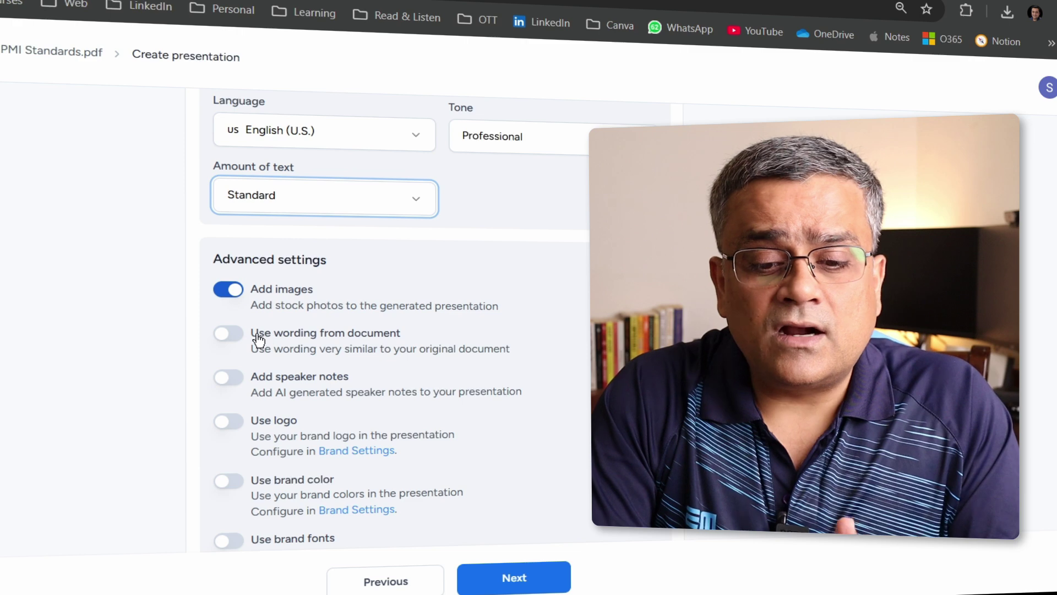
Step: Toggle Use wording from document on and back off, keeping only stock images, then generate the outline
{"action": "left_click", "coordinate": [255, 337]}
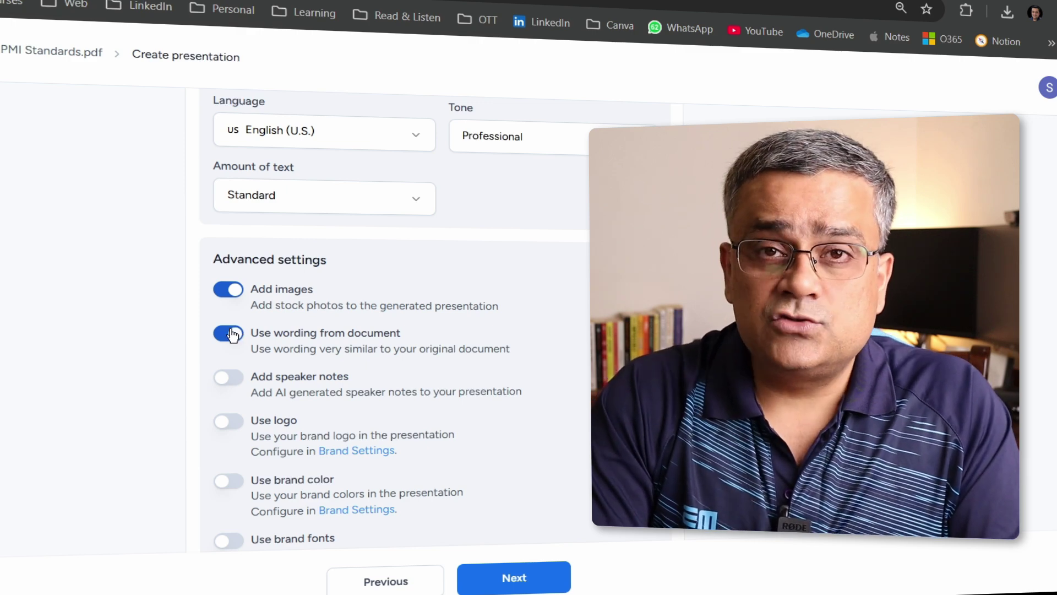
{"action": "left_click", "coordinate": [238, 334]}
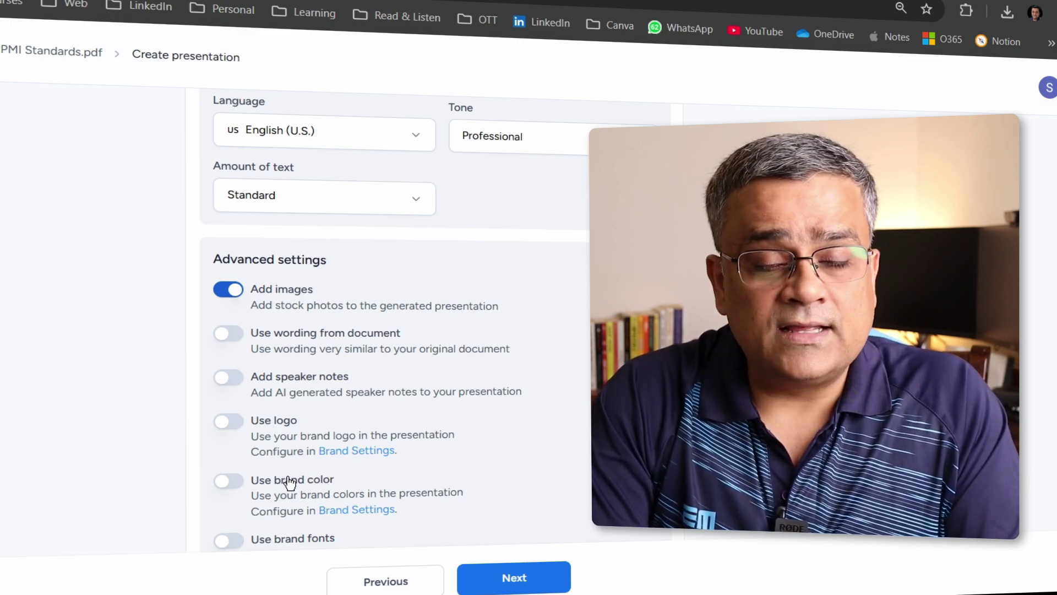
{"action": "scroll", "coordinate": [356, 418], "scroll_direction": "down", "scroll_amount": 2}
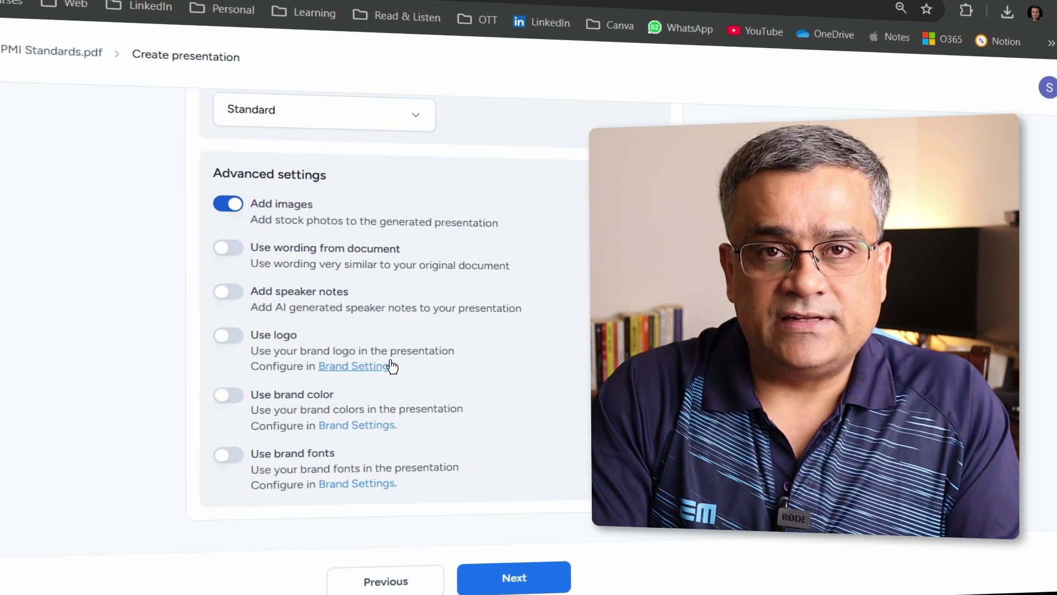
{"action": "scroll", "coordinate": [418, 247], "scroll_direction": "up", "scroll_amount": 4}
{"action": "scroll", "coordinate": [421, 247], "scroll_direction": "down", "scroll_amount": 2}
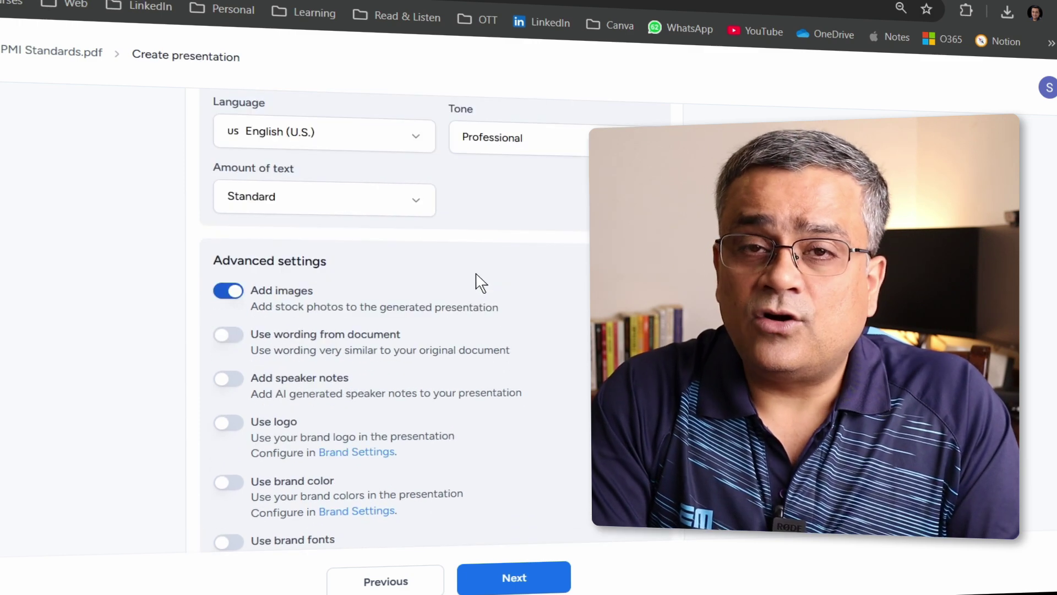
{"action": "left_click", "coordinate": [514, 587]}
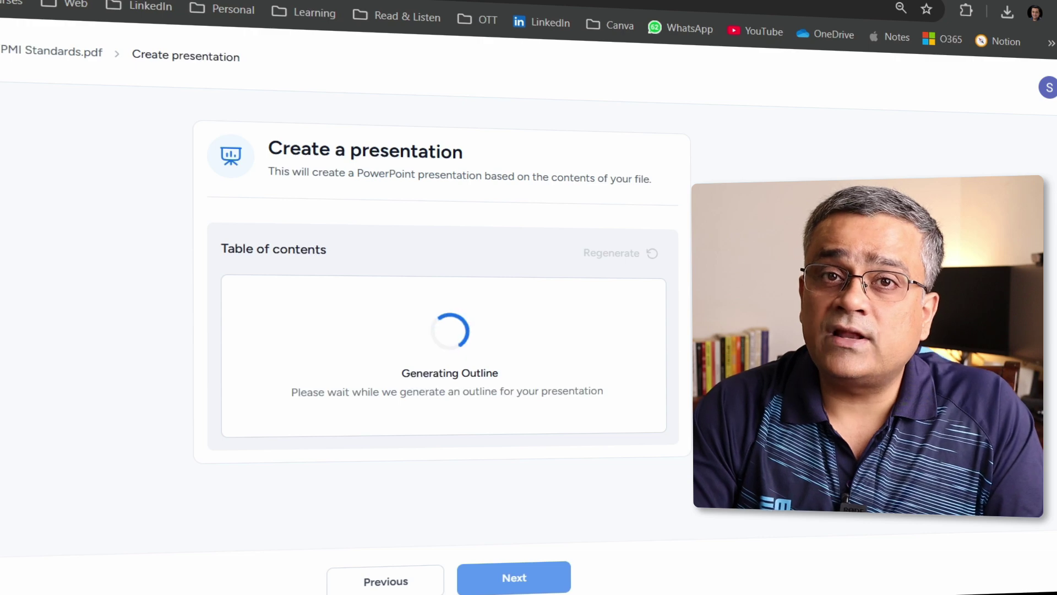
Step: Review the eight-item table of contents and accept it to proceed to templates
{"action": "scroll", "coordinate": [434, 330], "scroll_direction": "down", "scroll_amount": 2}
{"action": "scroll", "coordinate": [435, 311], "scroll_direction": "up", "scroll_amount": 2}
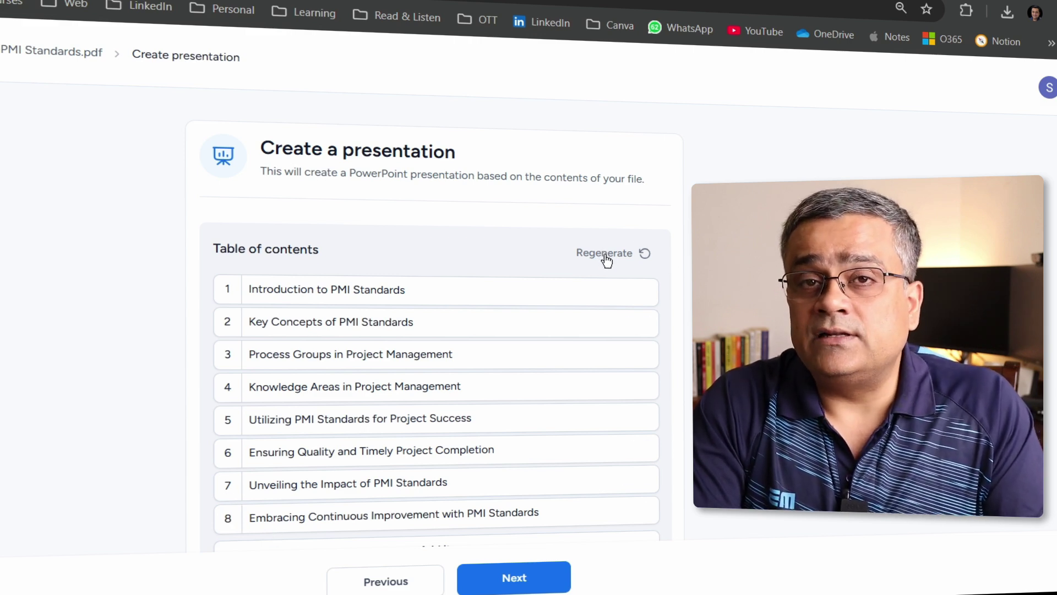
{"action": "scroll", "coordinate": [606, 260], "scroll_direction": "down", "scroll_amount": 2}
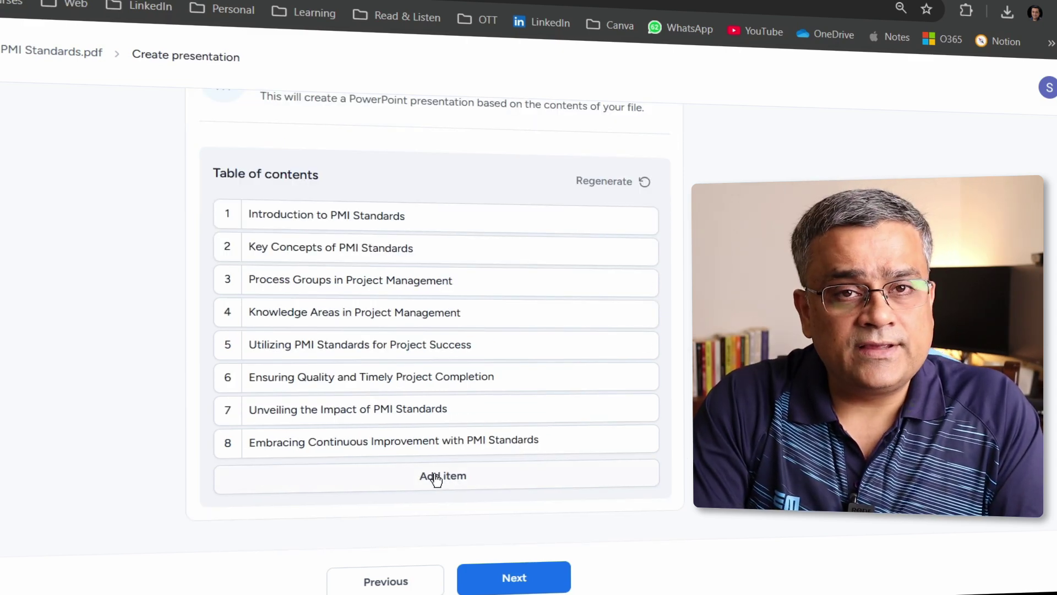
{"action": "scroll", "coordinate": [496, 385], "scroll_direction": "up", "scroll_amount": 2}
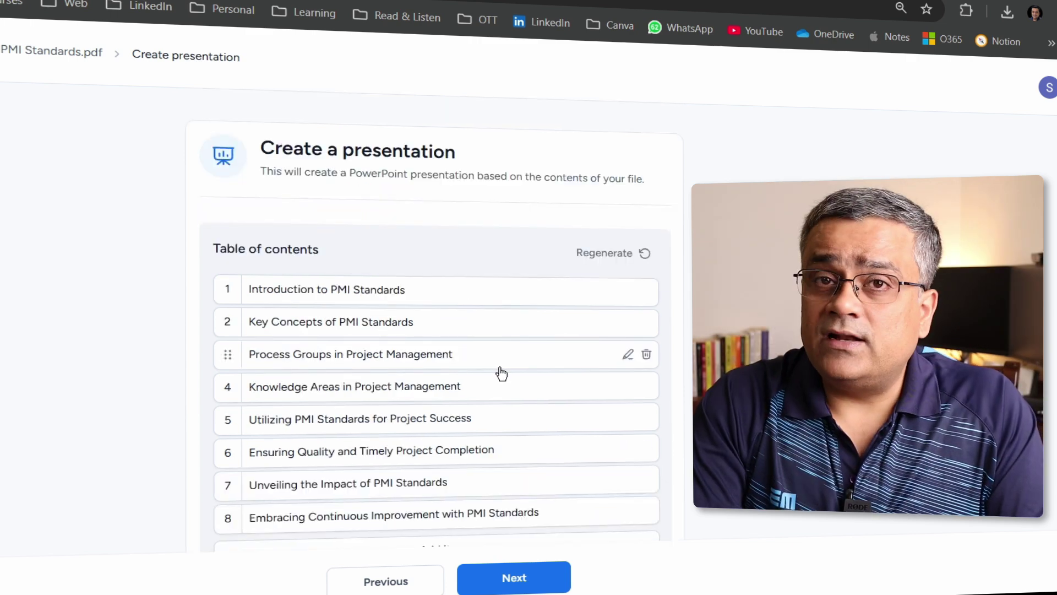
{"action": "scroll", "coordinate": [573, 371], "scroll_direction": "down", "scroll_amount": 2}
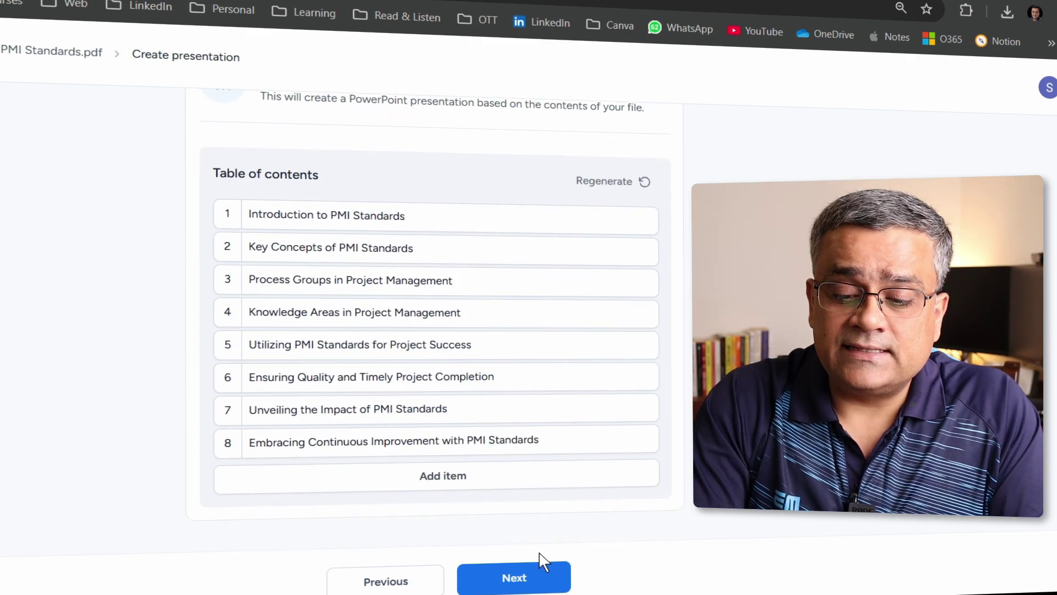
{"action": "left_click", "coordinate": [502, 584]}
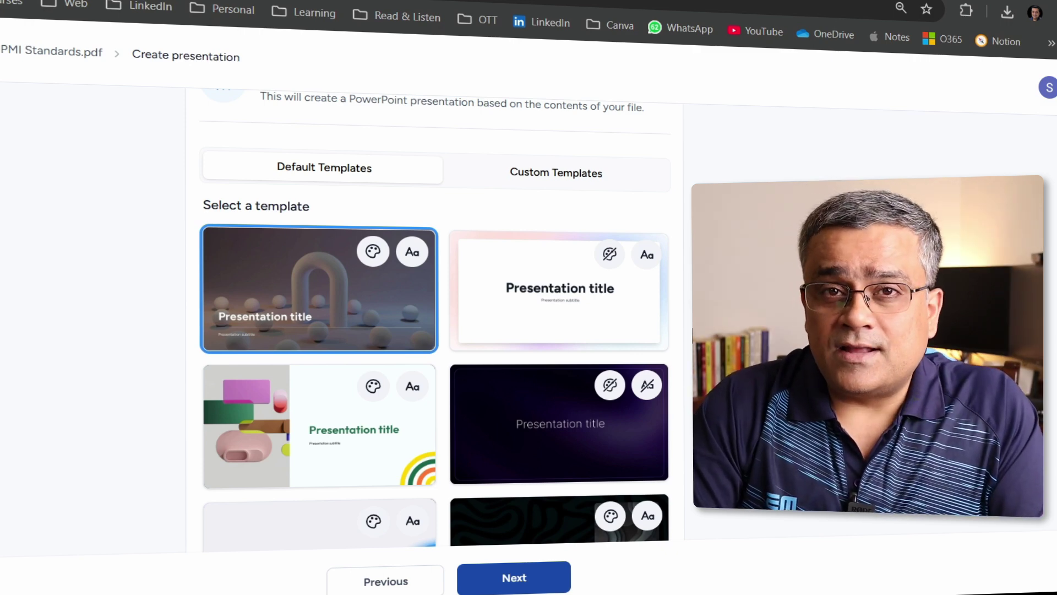
Step: Select the dark template with the colourful swirl image and continue
{"action": "scroll", "coordinate": [642, 333], "scroll_direction": "down", "scroll_amount": 9}
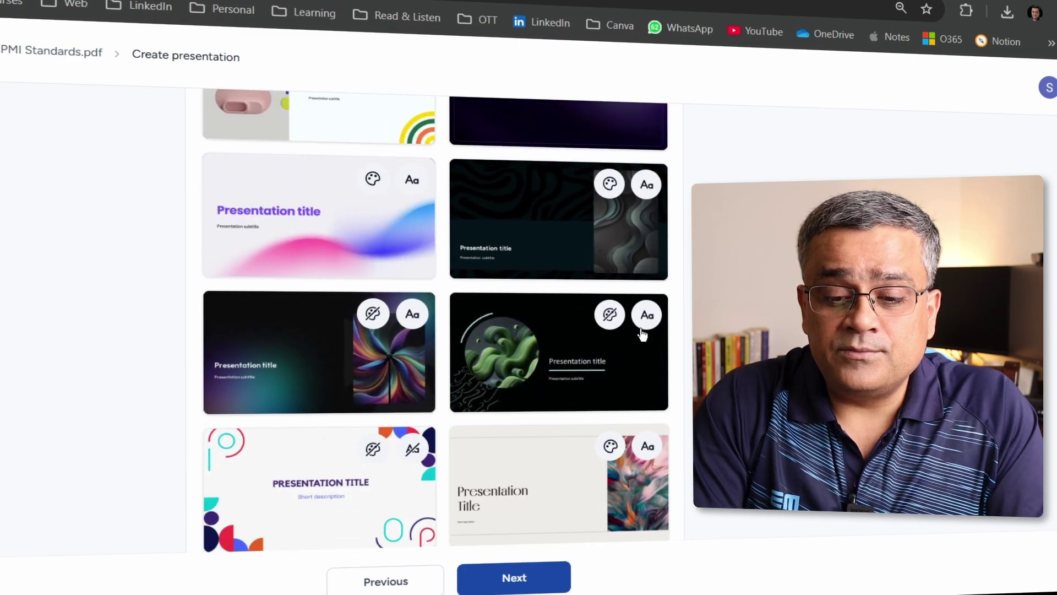
{"action": "scroll", "coordinate": [626, 292], "scroll_direction": "down", "scroll_amount": 3}
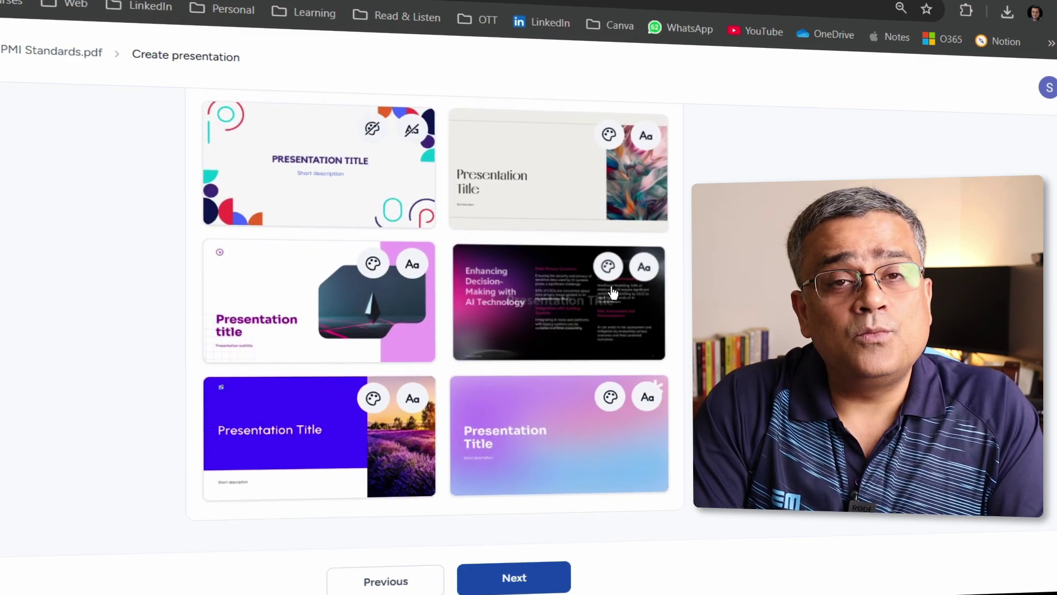
{"action": "scroll", "coordinate": [578, 287], "scroll_direction": "up", "scroll_amount": 1}
{"action": "scroll", "coordinate": [579, 287], "scroll_direction": "up", "scroll_amount": 3}
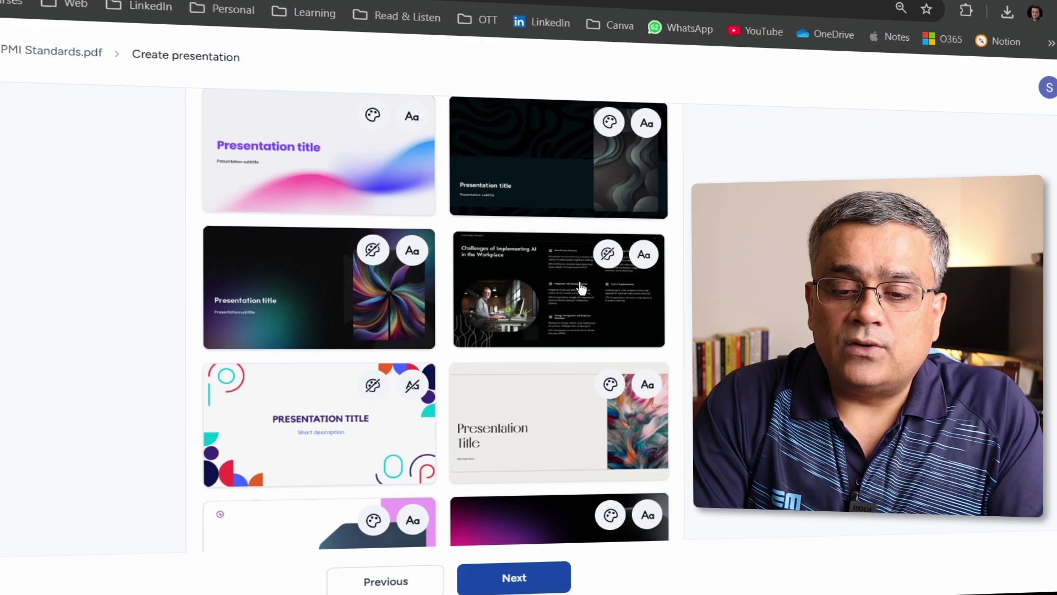
{"action": "left_click", "coordinate": [276, 303]}
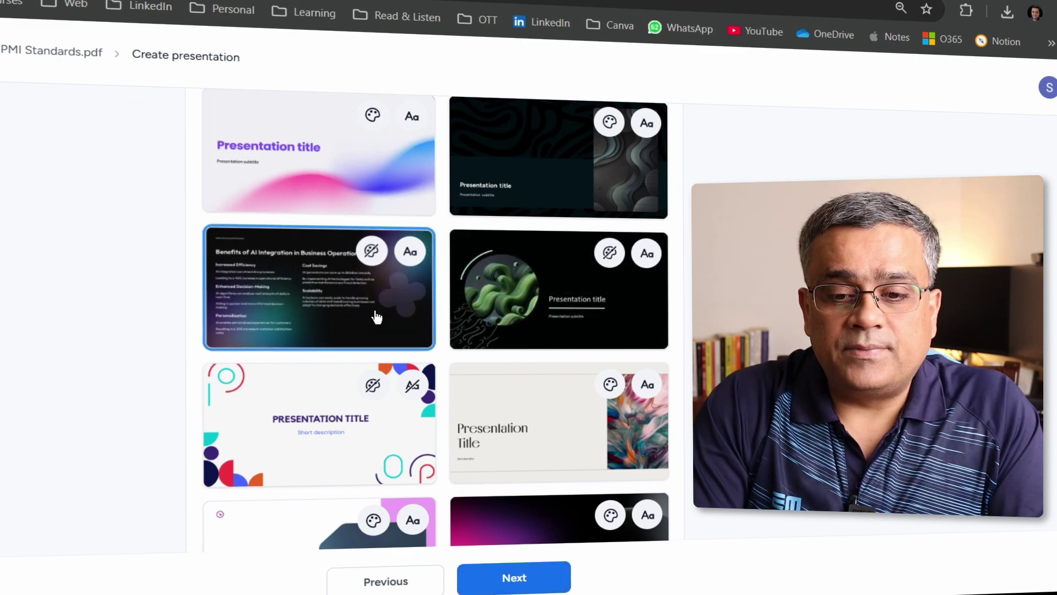
{"action": "left_click", "coordinate": [515, 580]}
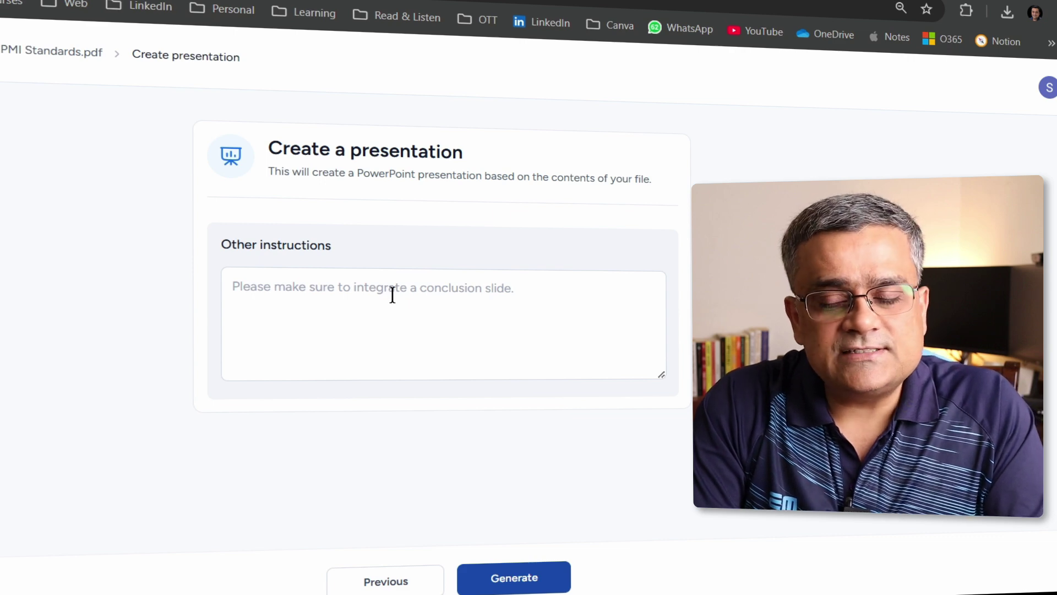
Step: Leave Other instructions empty and generate the Mastering Project Management with PMI Standards deck
{"action": "left_click", "coordinate": [527, 585]}
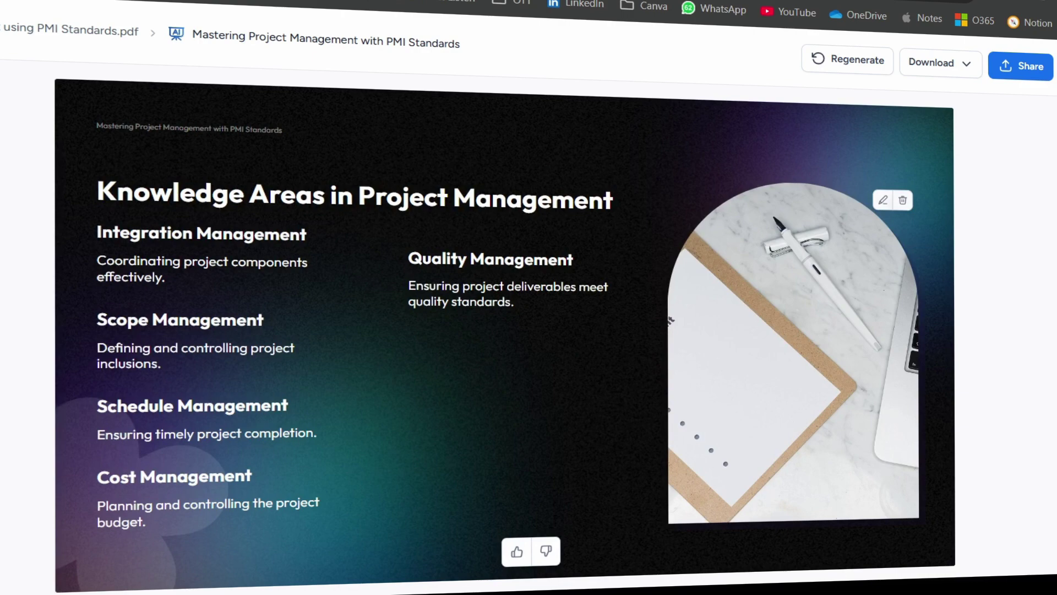
Step: Search stock photos for 'Graphs' in the Knowledge Areas slide's image editor
{"action": "left_click", "coordinate": [883, 201]}
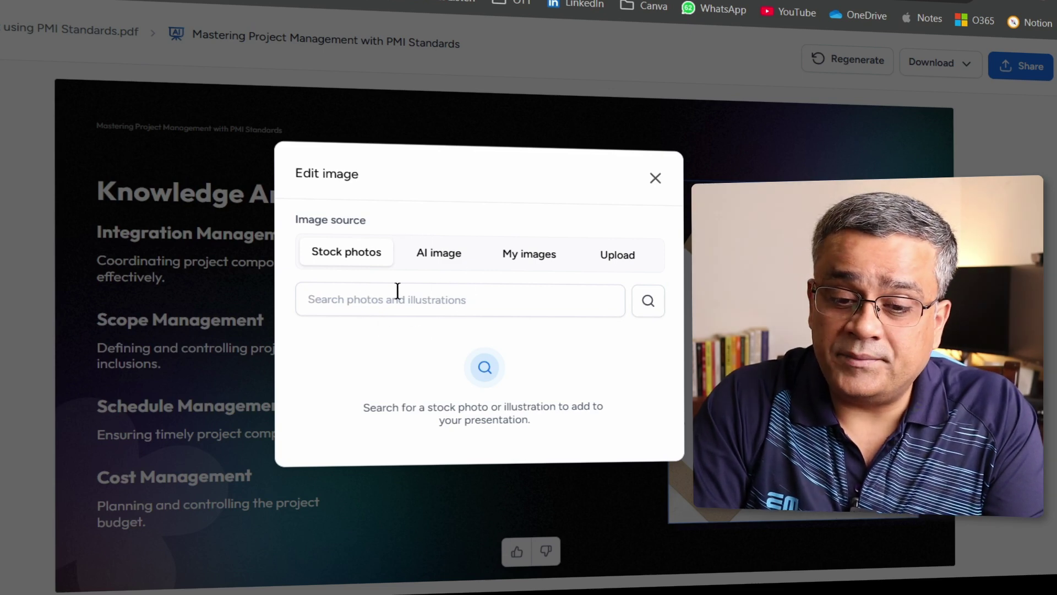
{"action": "left_click", "coordinate": [378, 303]}
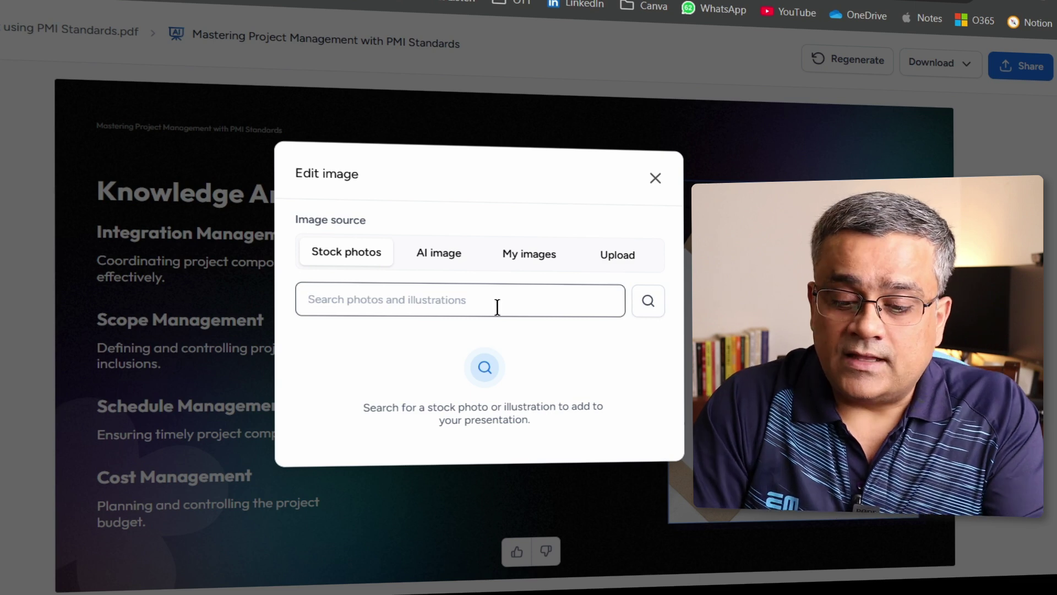
{"action": "type", "text": "Graphs"}
{"action": "key", "text": "Return"}
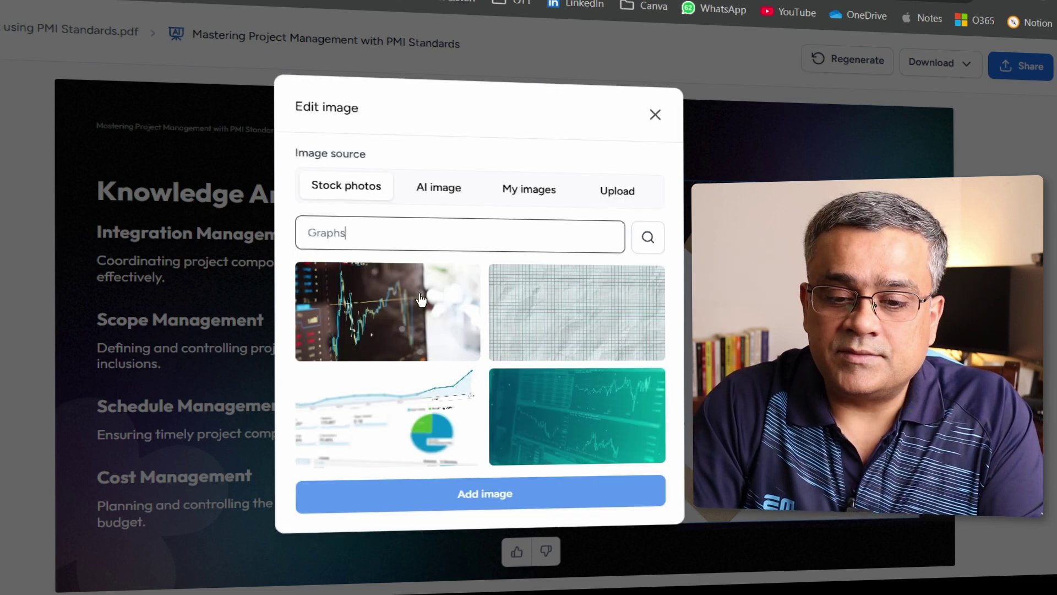
{"action": "left_click", "coordinate": [349, 305]}
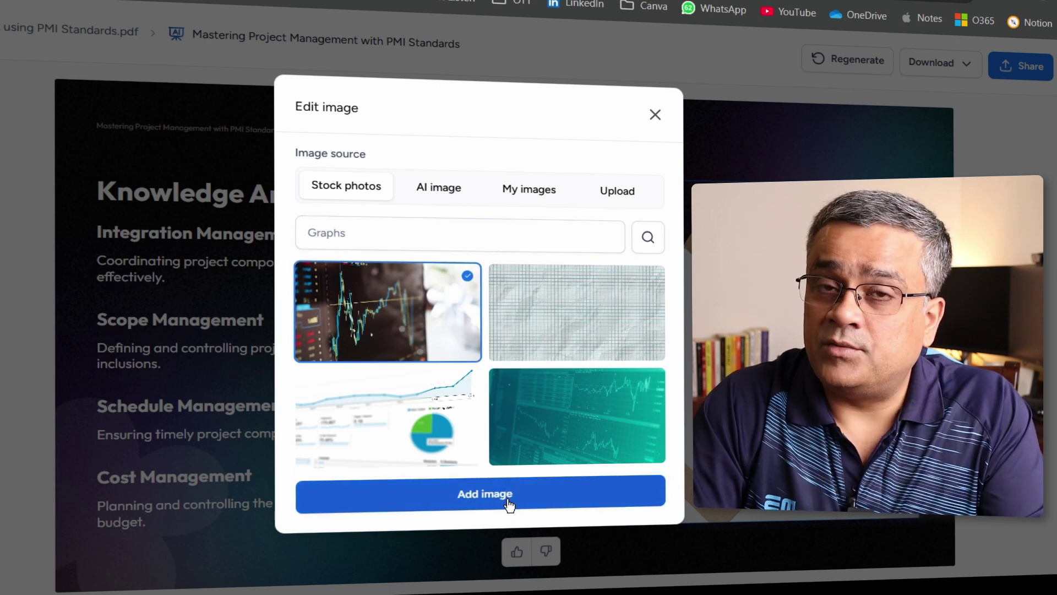
Step: Look through the AI image, My images and Upload tabs, then close without changing the picture
{"action": "left_click", "coordinate": [438, 194]}
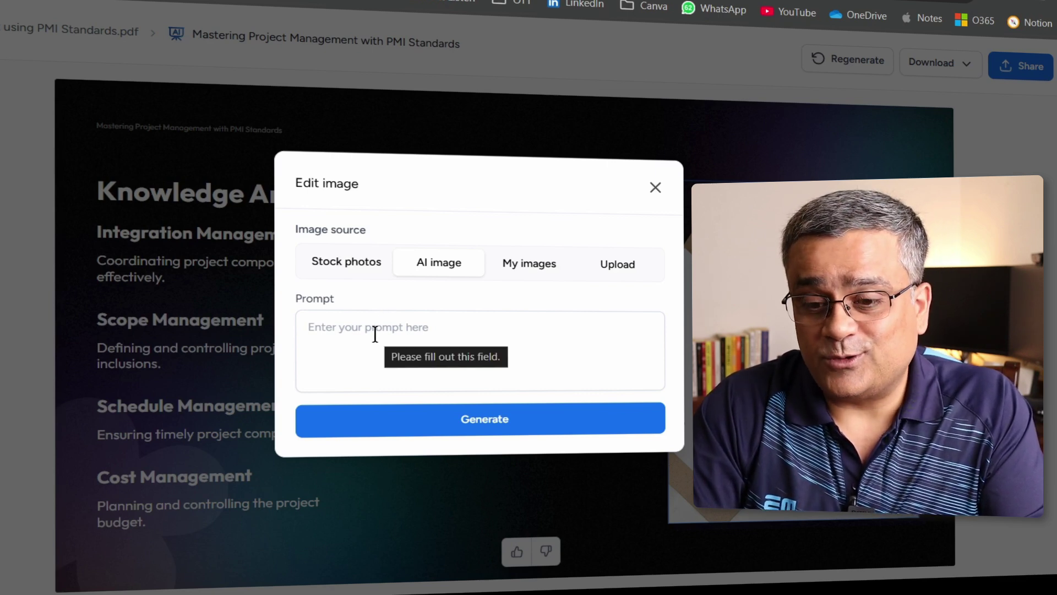
{"action": "left_click", "coordinate": [532, 272]}
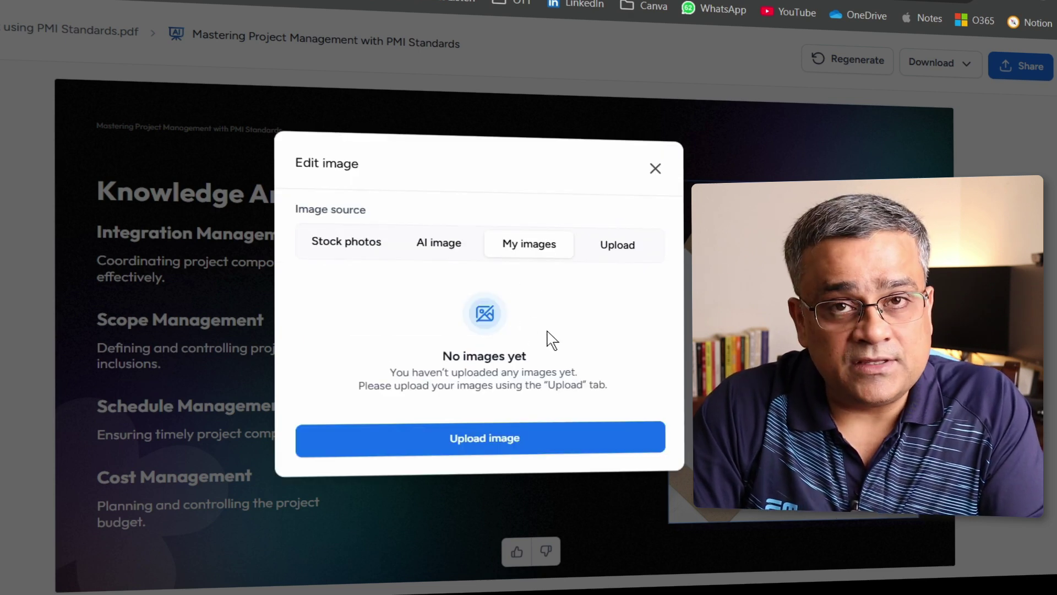
{"action": "left_click", "coordinate": [630, 253]}
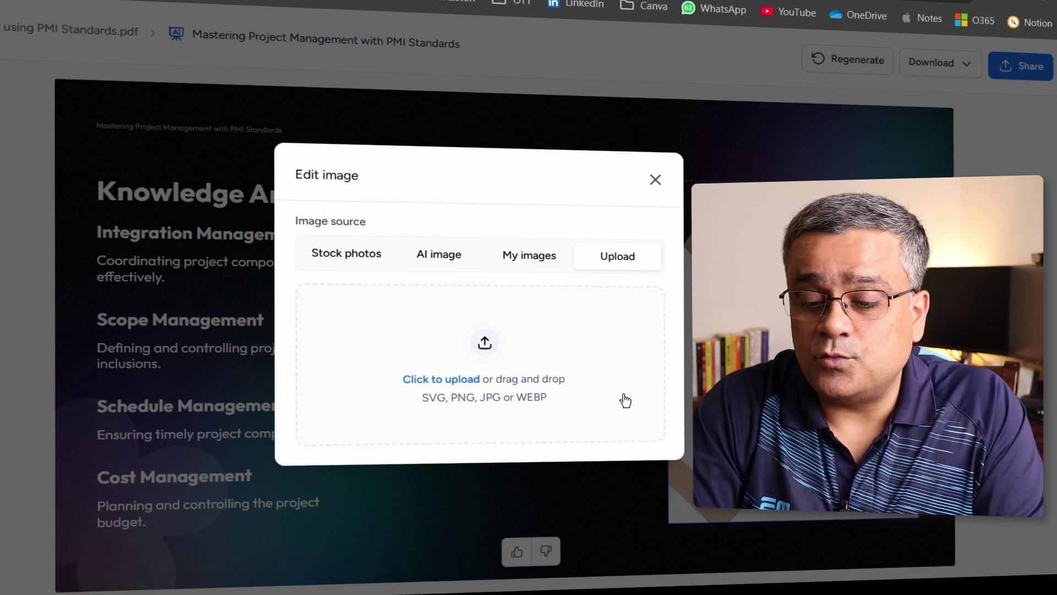
{"action": "left_click", "coordinate": [654, 179]}
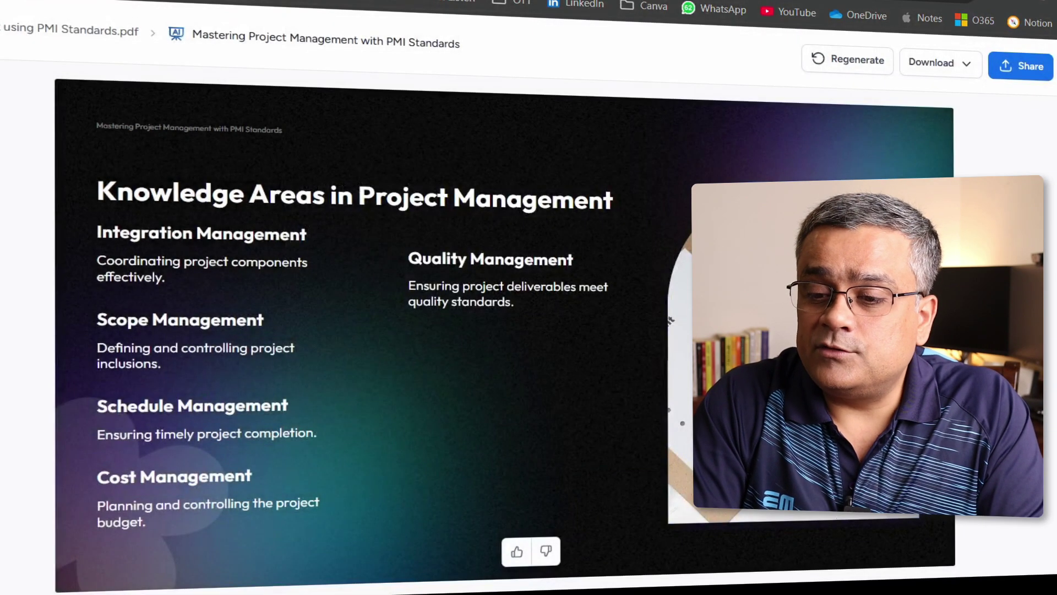
Step: Decrease the font size of the Knowledge Areas text block so each description fits one line
{"action": "left_click", "coordinate": [465, 288]}
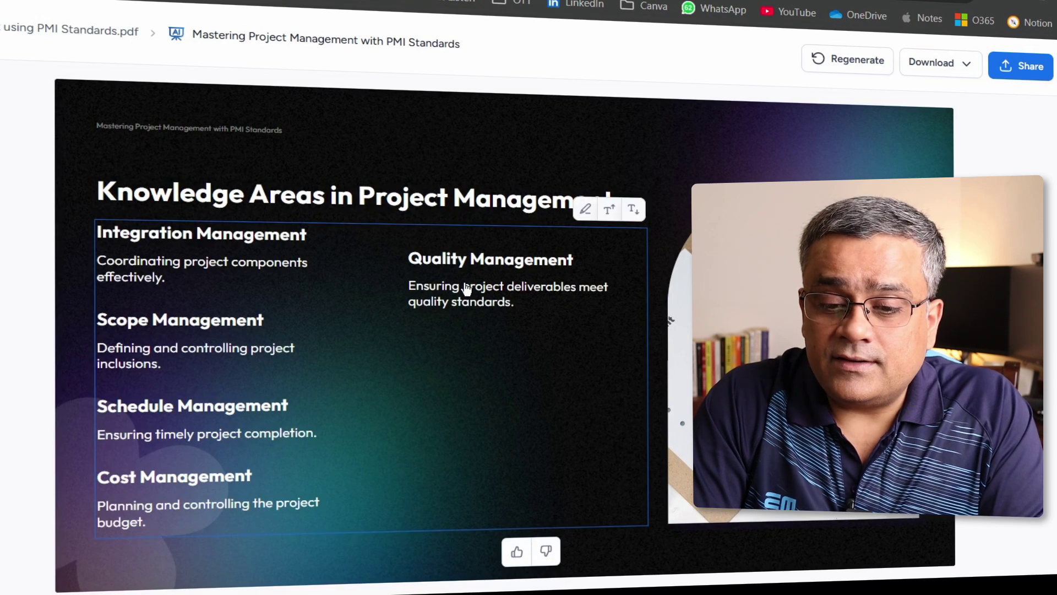
{"action": "left_click", "coordinate": [587, 210]}
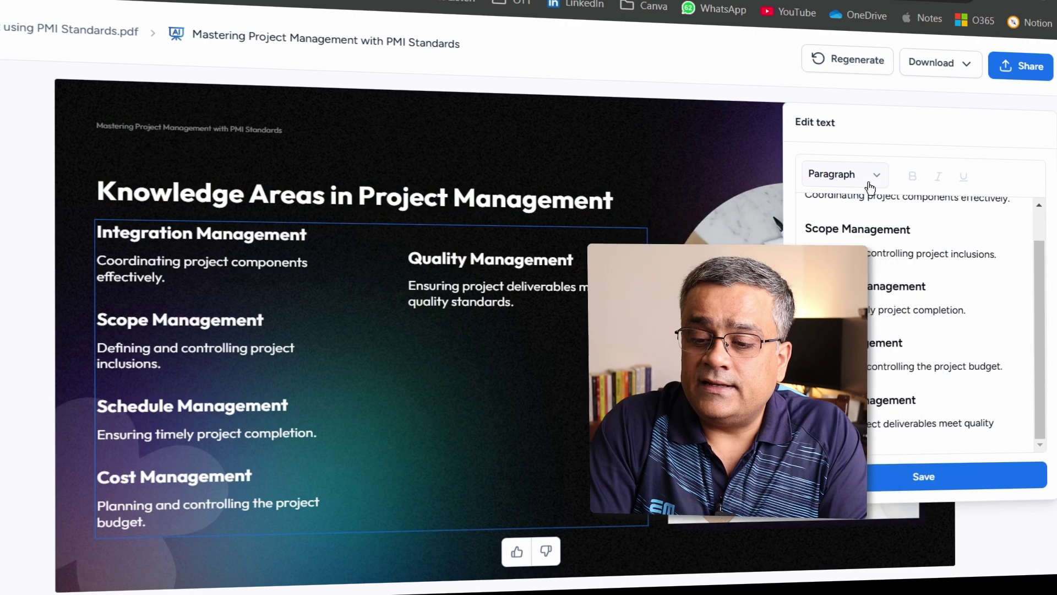
{"action": "left_click", "coordinate": [966, 310]}
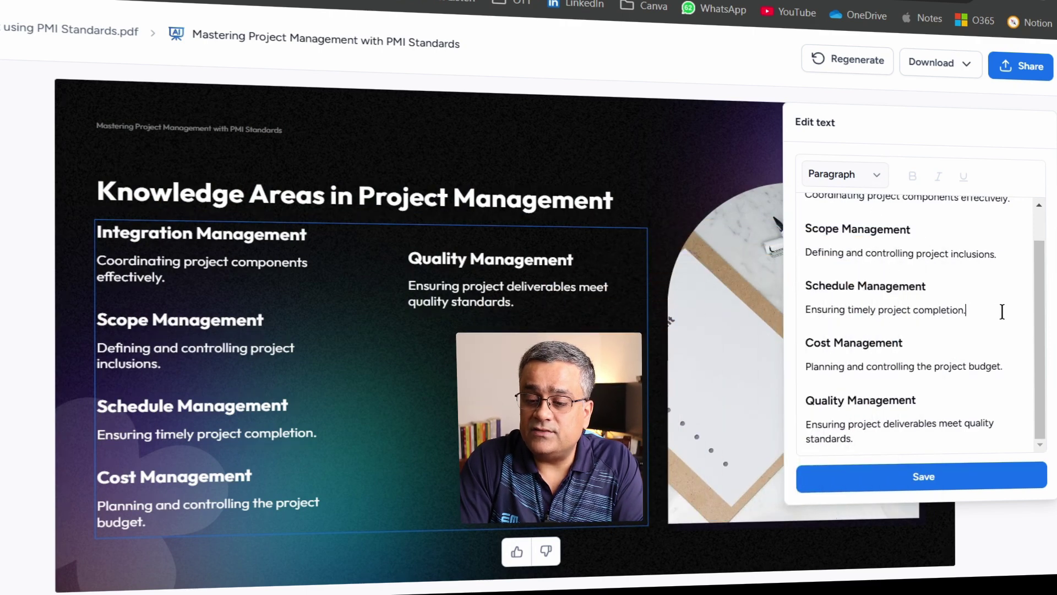
{"action": "left_click", "coordinate": [571, 234]}
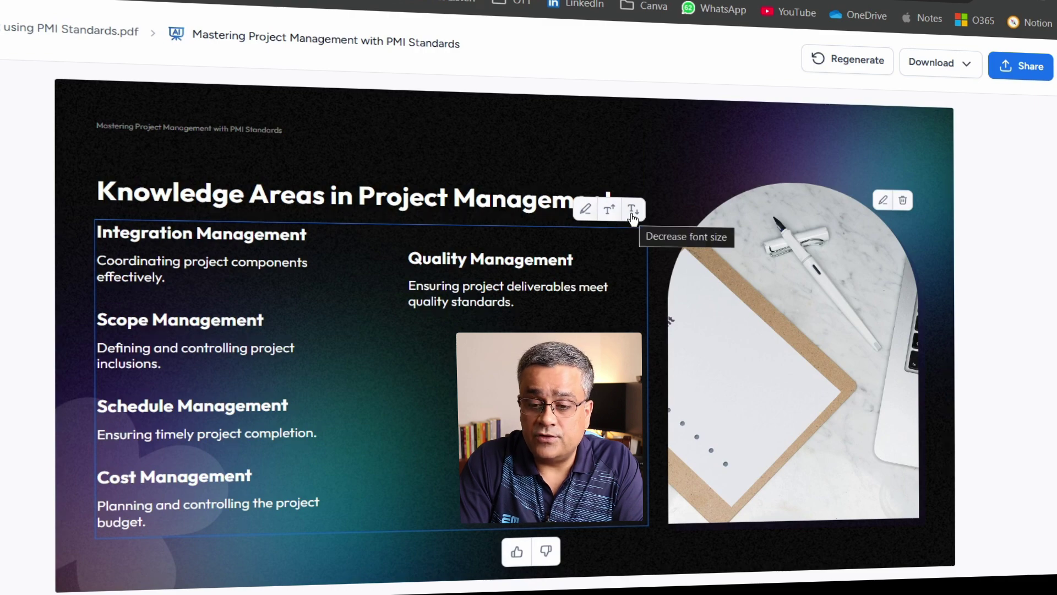
{"action": "left_click", "coordinate": [633, 211]}
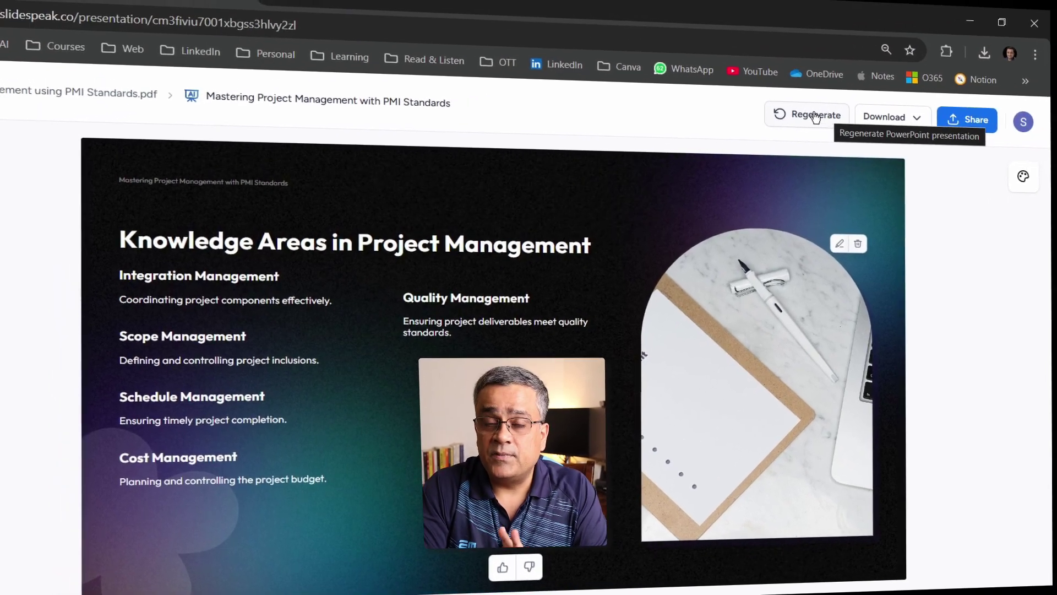
Step: Try the plain black template on the deck, then restore the original dark gradient template
{"action": "left_click", "coordinate": [804, 115]}
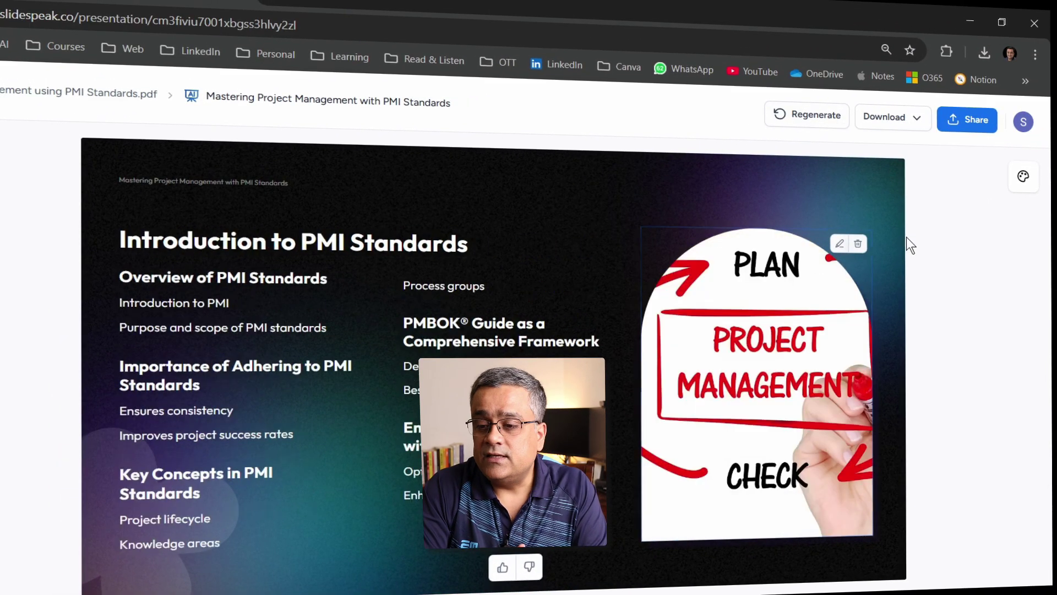
{"action": "left_click", "coordinate": [1022, 177]}
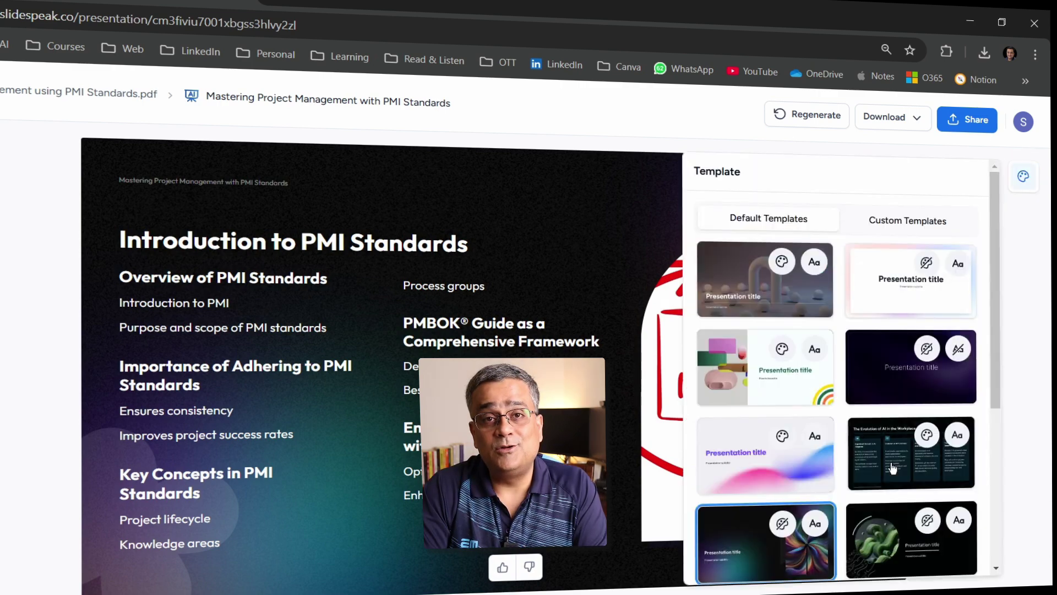
{"action": "scroll", "coordinate": [893, 467], "scroll_direction": "down", "scroll_amount": 2}
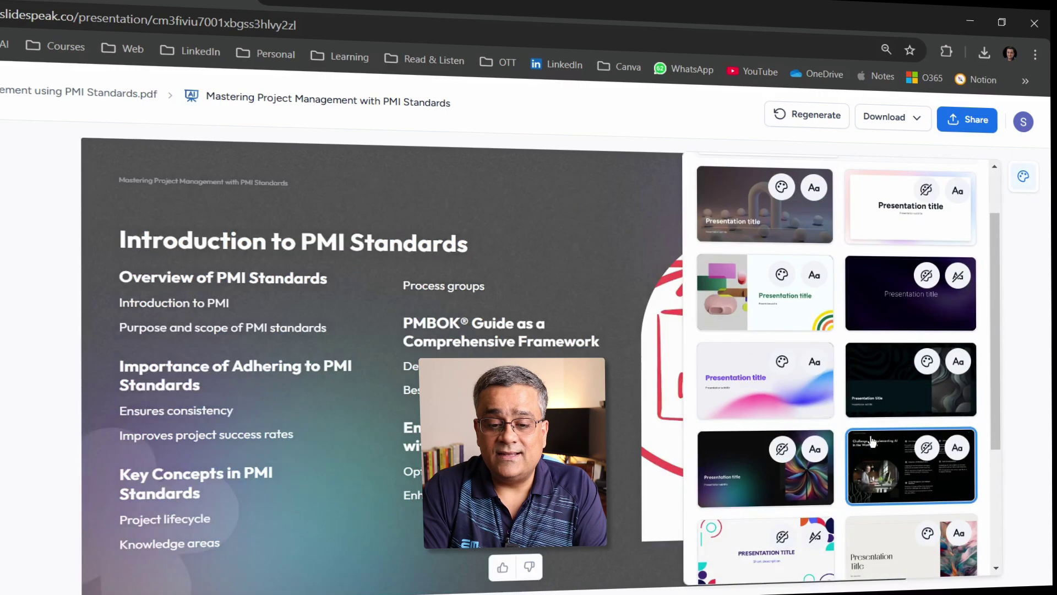
{"action": "left_click", "coordinate": [889, 467]}
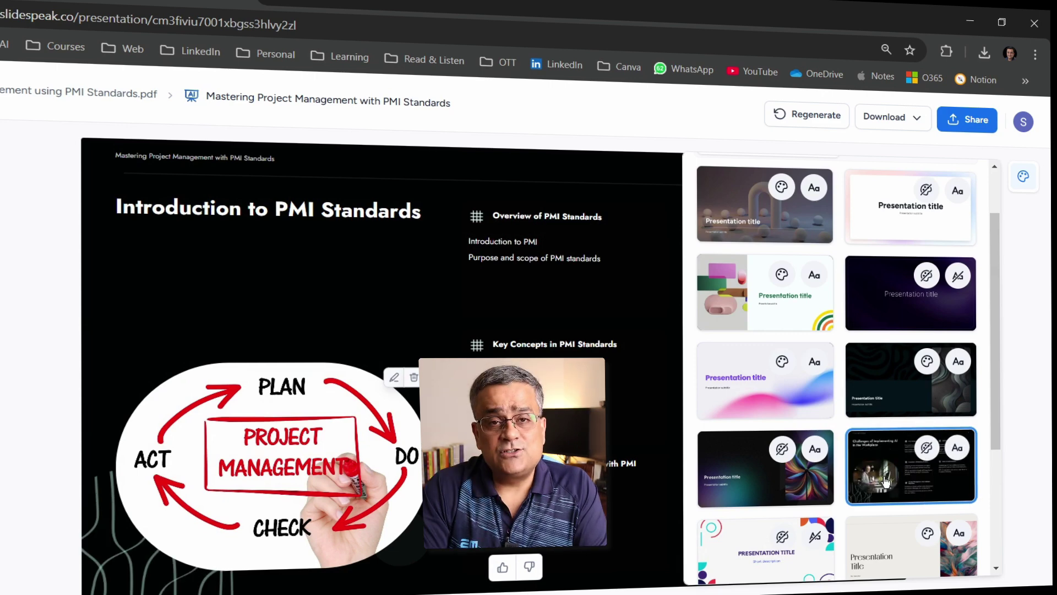
{"action": "left_click", "coordinate": [769, 482]}
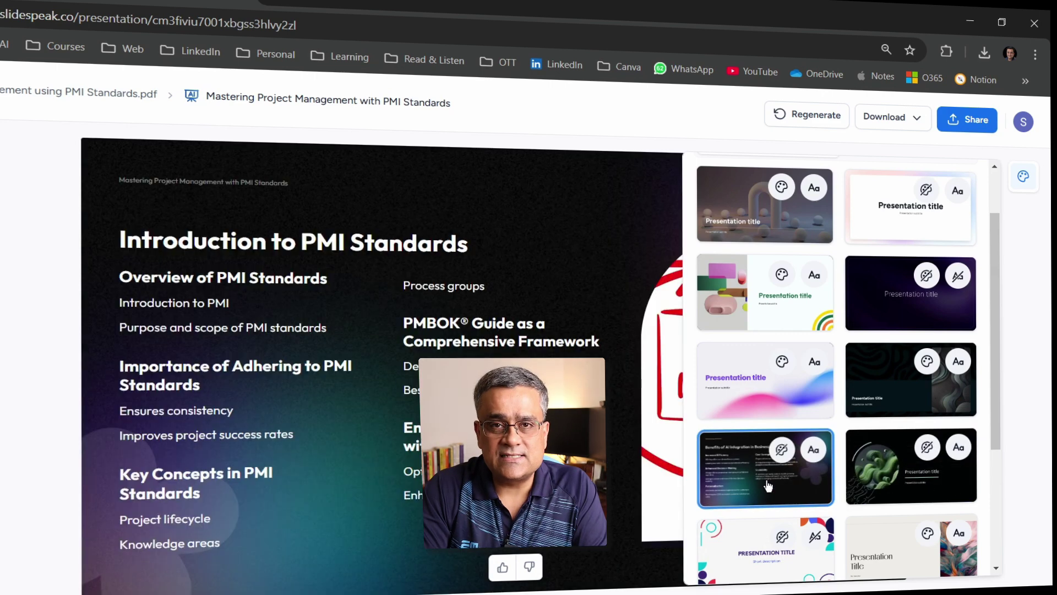
{"action": "scroll", "coordinate": [908, 386], "scroll_direction": "down", "scroll_amount": 3}
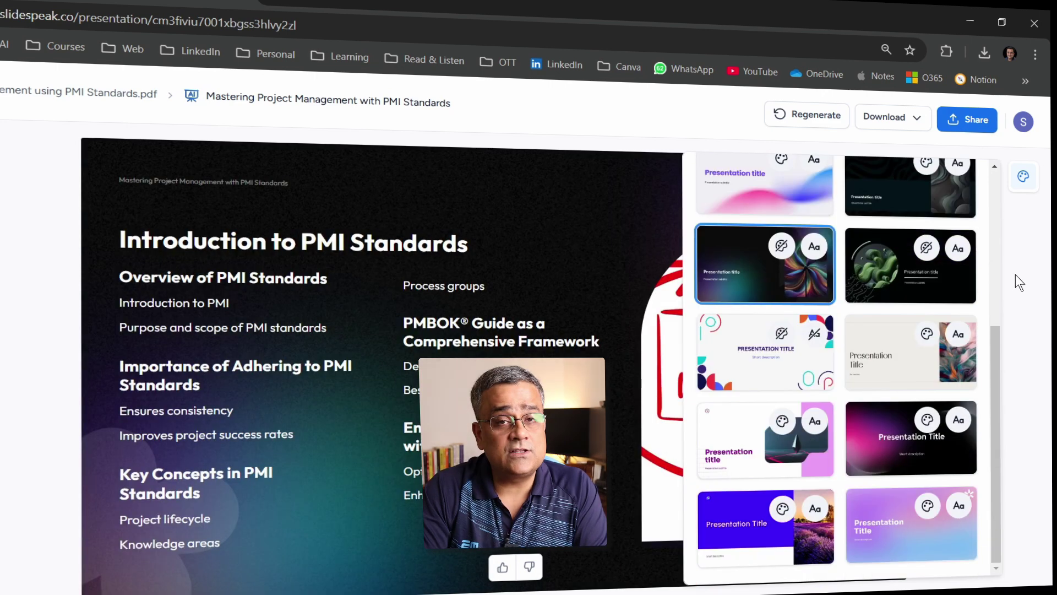
{"action": "left_click", "coordinate": [1019, 293]}
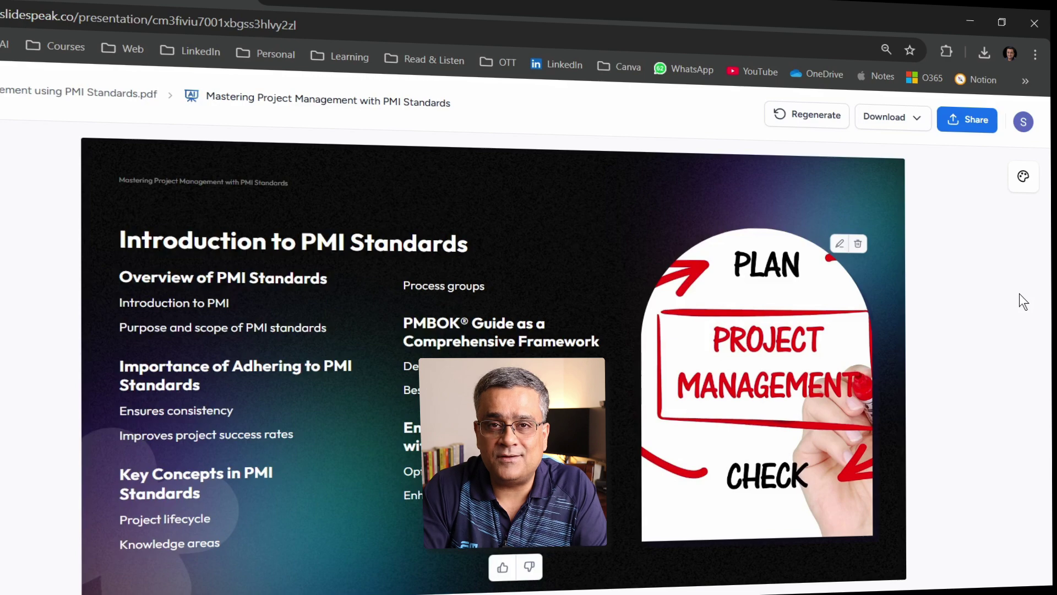
Step: Download the deck as a PowerPoint .pptx file and open it from the browser downloads
{"action": "left_click", "coordinate": [916, 119]}
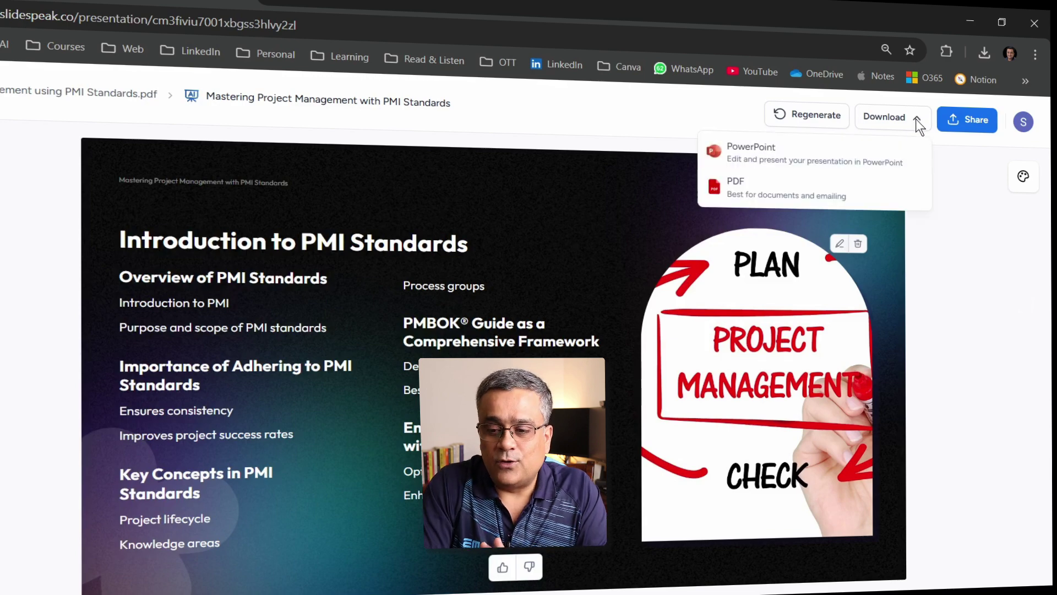
{"action": "left_click", "coordinate": [758, 157]}
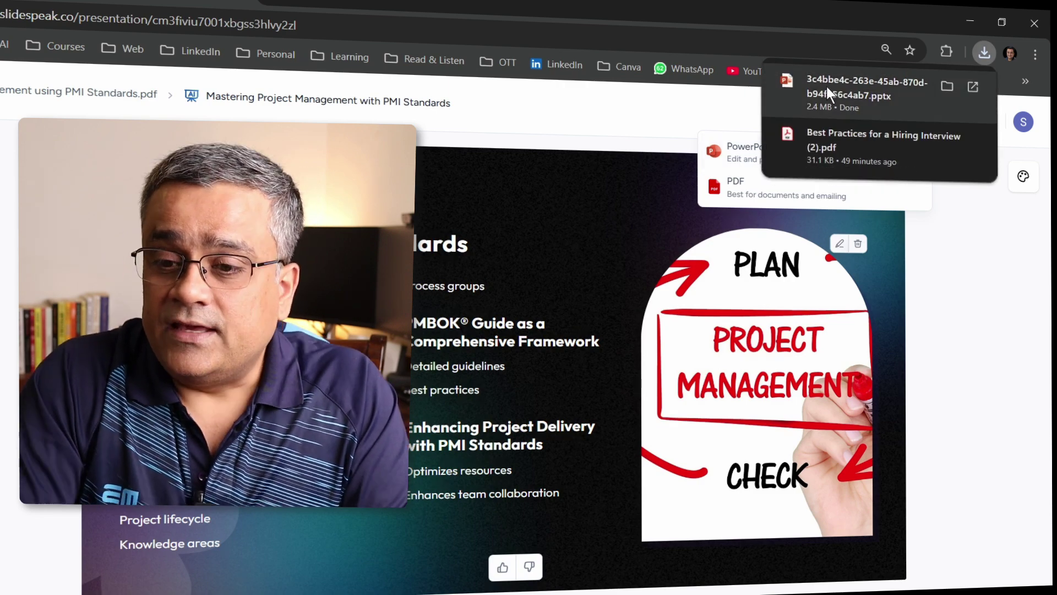
{"action": "left_click", "coordinate": [827, 87]}
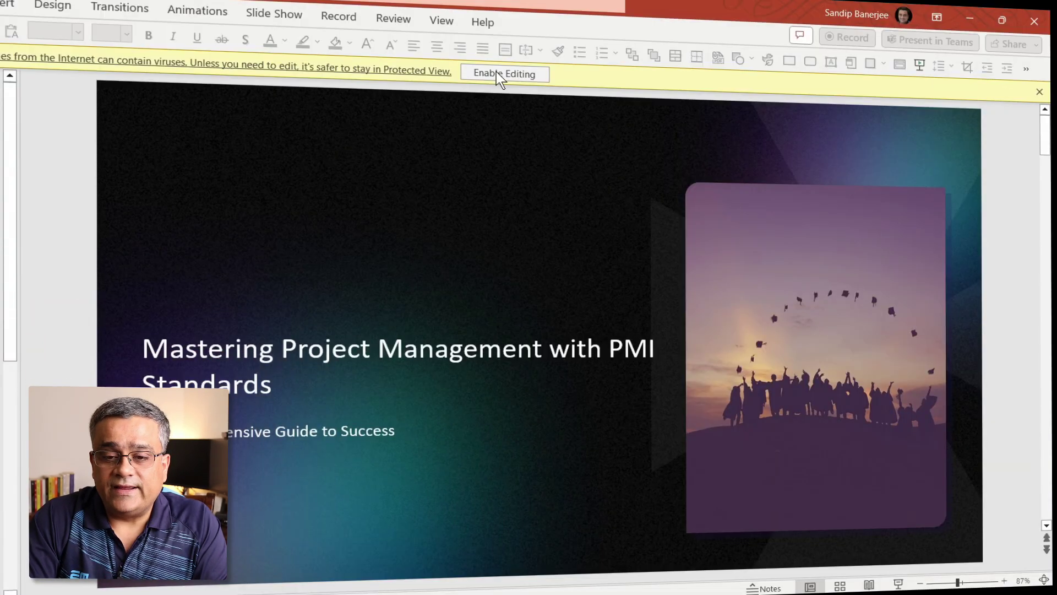
Step: Enable editing and delete the gradient background picture from the Introduction to PMI Standards slide
{"action": "left_click", "coordinate": [497, 73]}
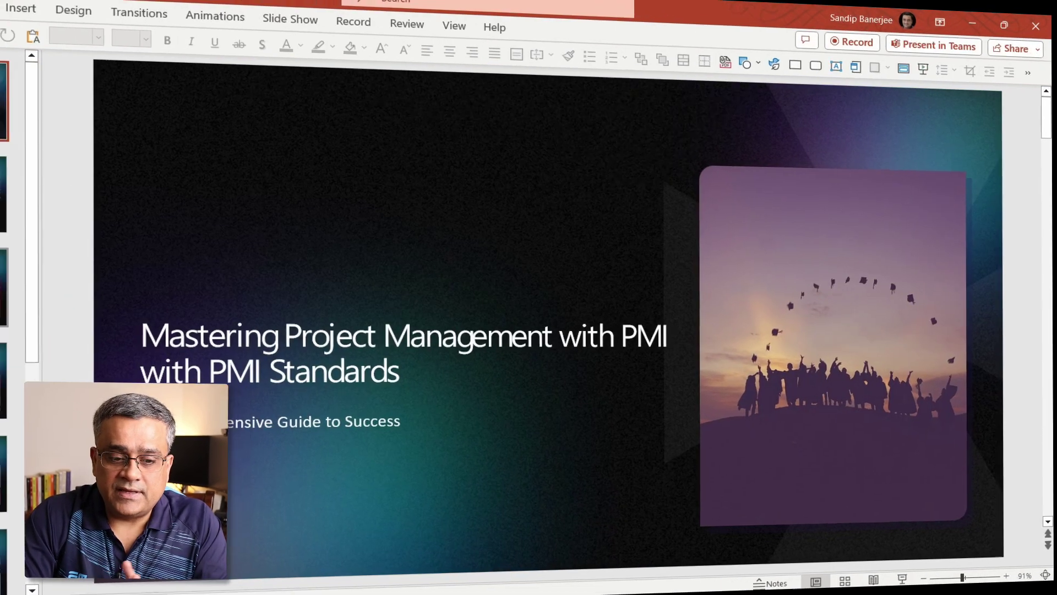
{"action": "key", "text": "Page_Down"}
{"action": "key", "text": "Page_Down"}
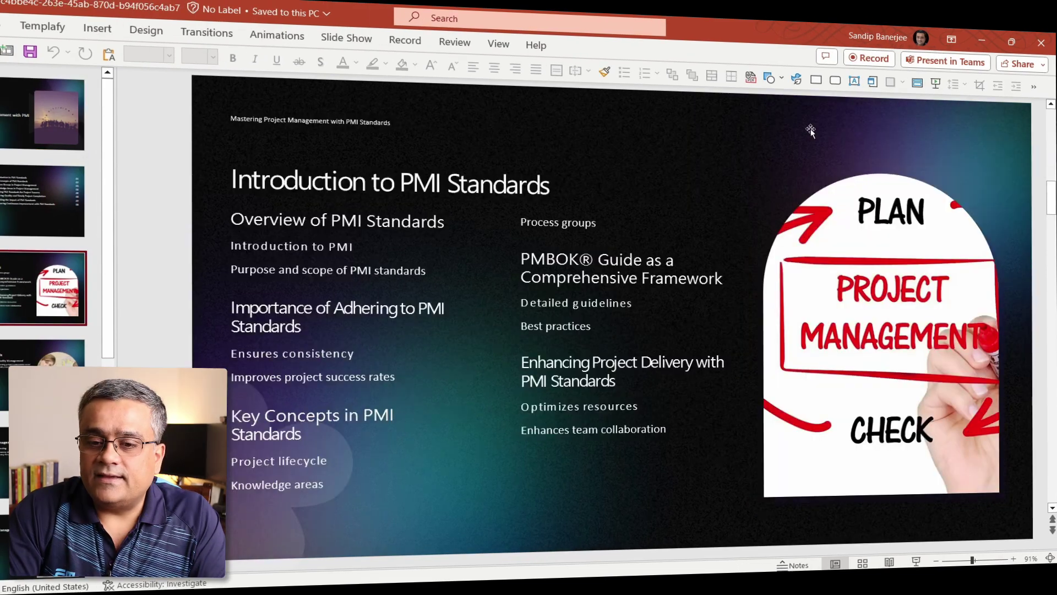
{"action": "left_click", "coordinate": [811, 128]}
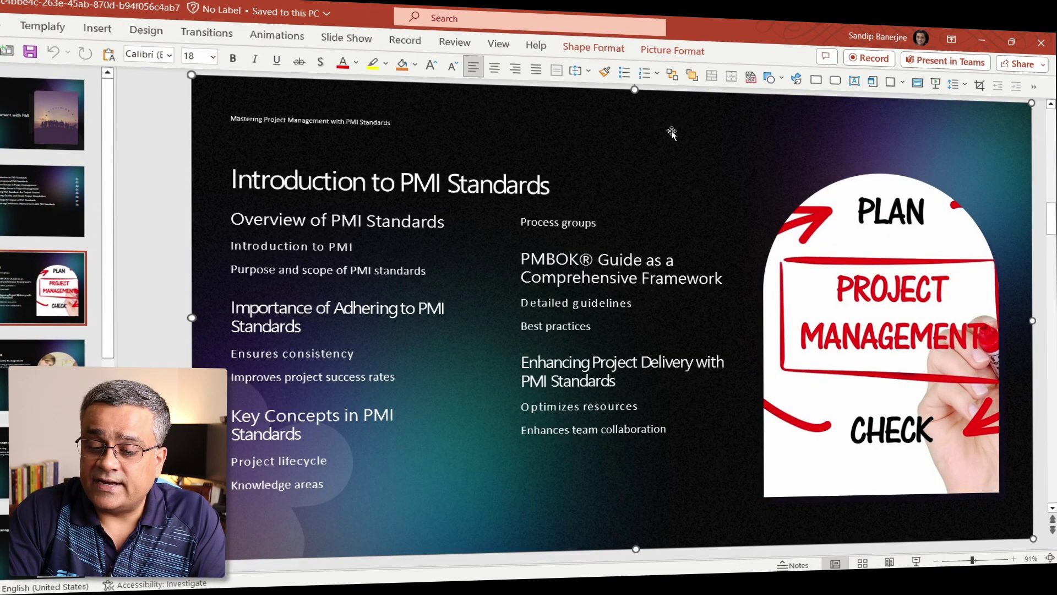
{"action": "key", "text": "Delete"}
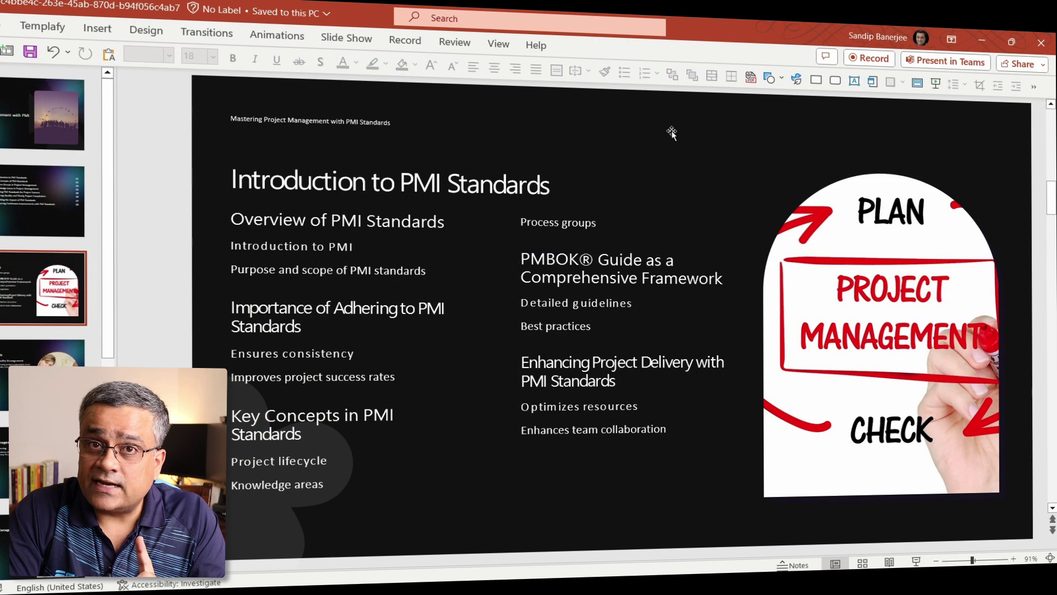
Step: Nudge the PDCA picture up and left, shift the grey shape right, then edit the body text
{"action": "left_click", "coordinate": [853, 254]}
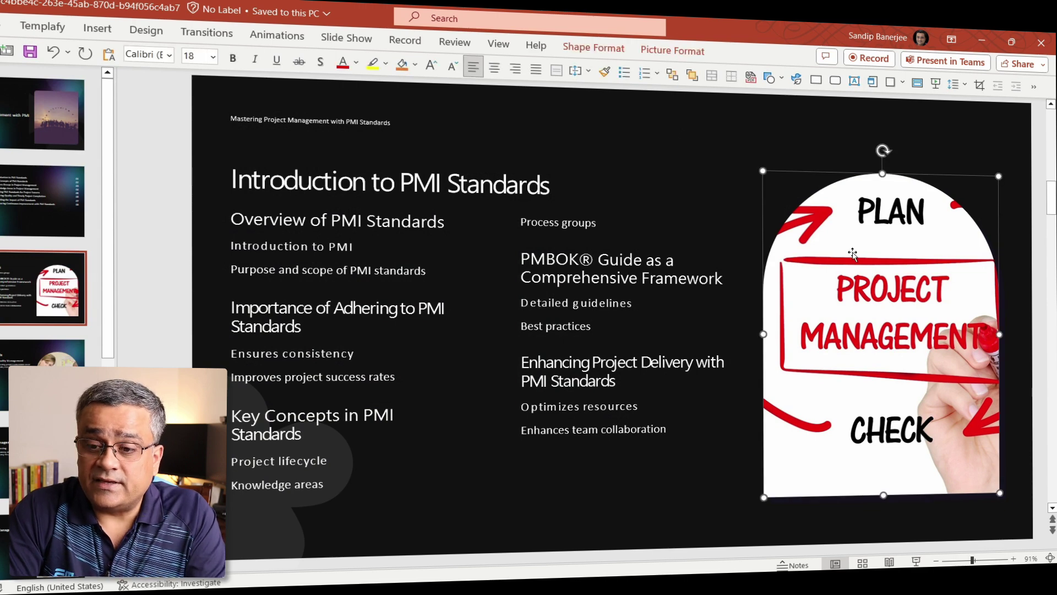
{"action": "left_click_drag", "start_coordinate": [852, 254], "coordinate": [832, 248]}
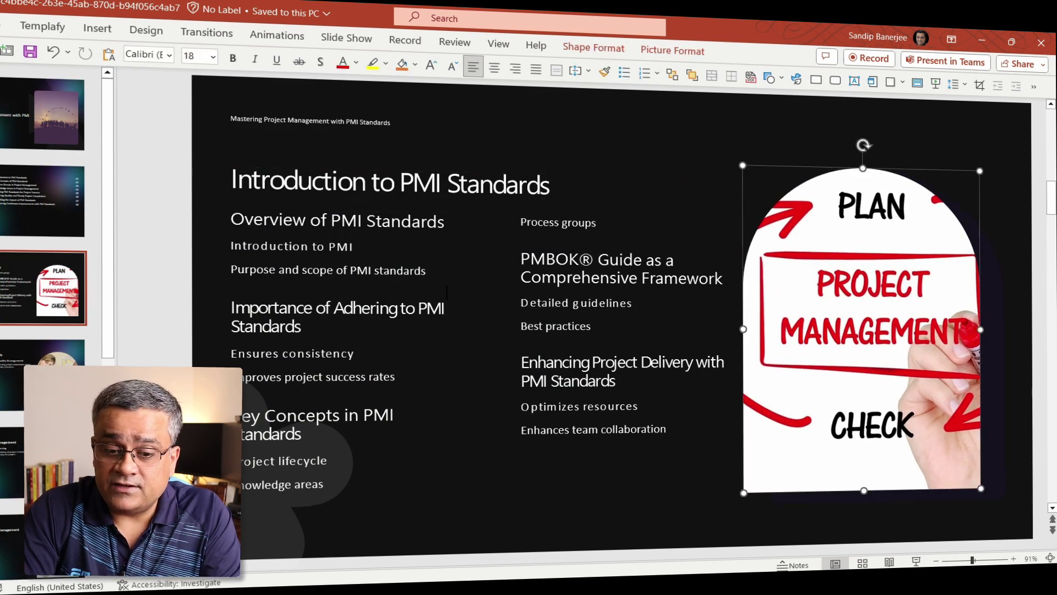
{"action": "left_click", "coordinate": [204, 505]}
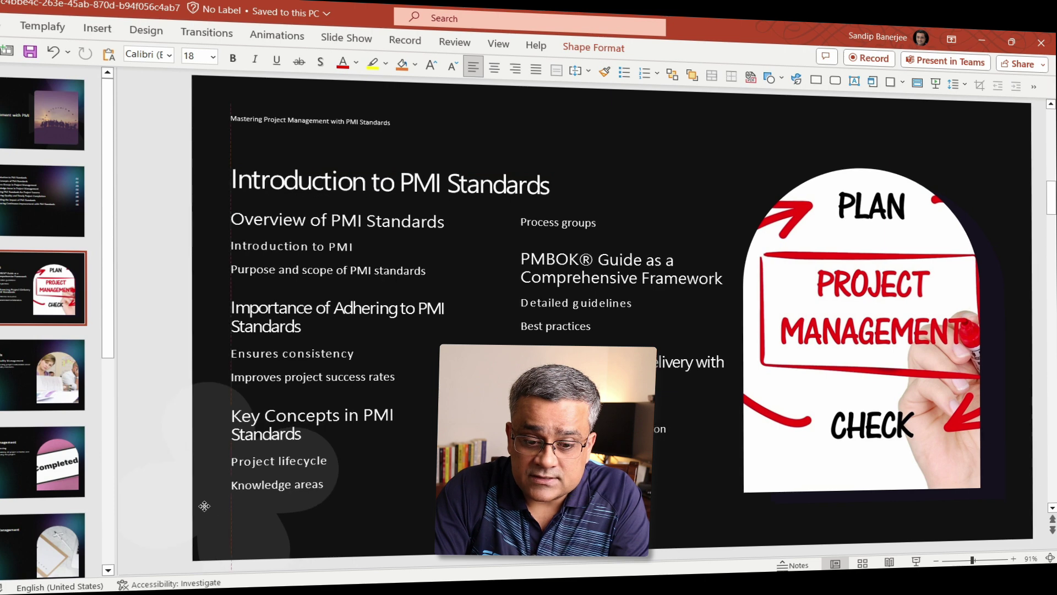
{"action": "mouse_move", "coordinate": [204, 505]}
{"action": "left_mouse_down"}
{"action": "mouse_move", "coordinate": [364, 514]}
{"action": "mouse_move", "coordinate": [200, 505]}
{"action": "mouse_move", "coordinate": [221, 510]}
{"action": "left_mouse_up"}
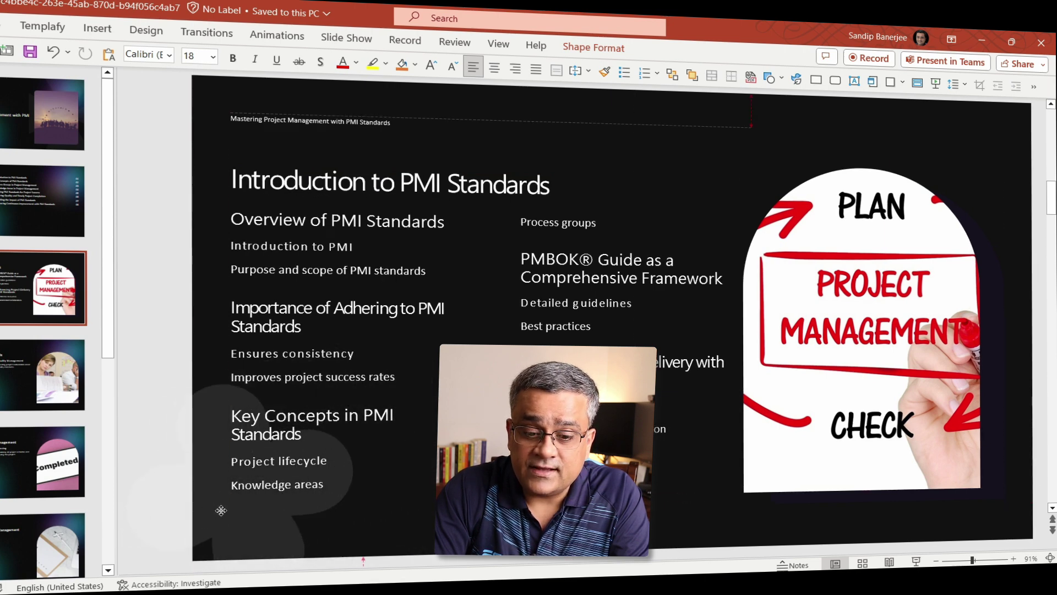
{"action": "left_click", "coordinate": [343, 307]}
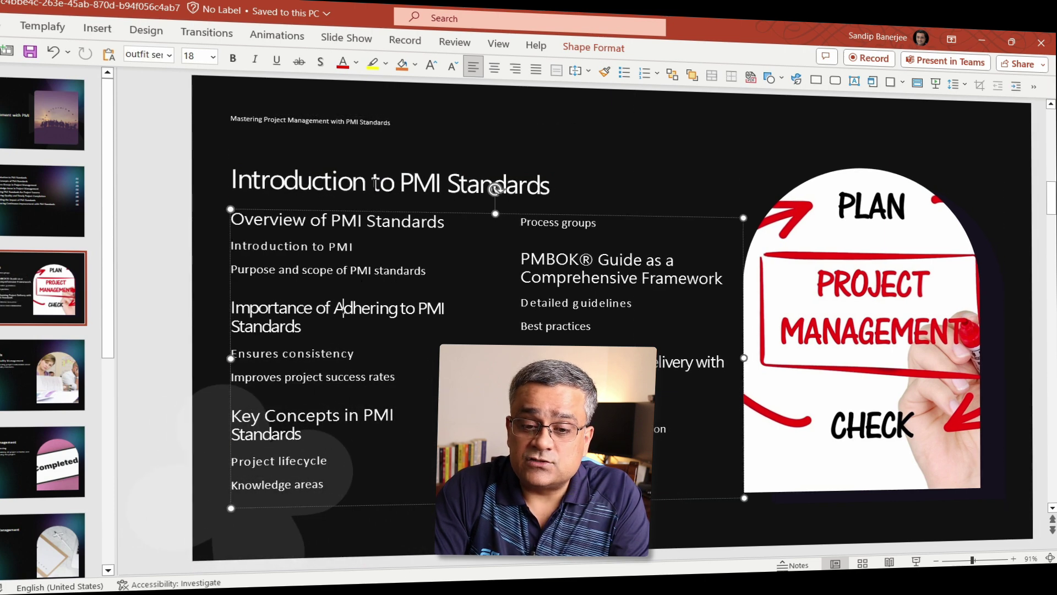
{"action": "left_click", "coordinate": [374, 182]}
{"action": "left_click", "coordinate": [597, 222]}
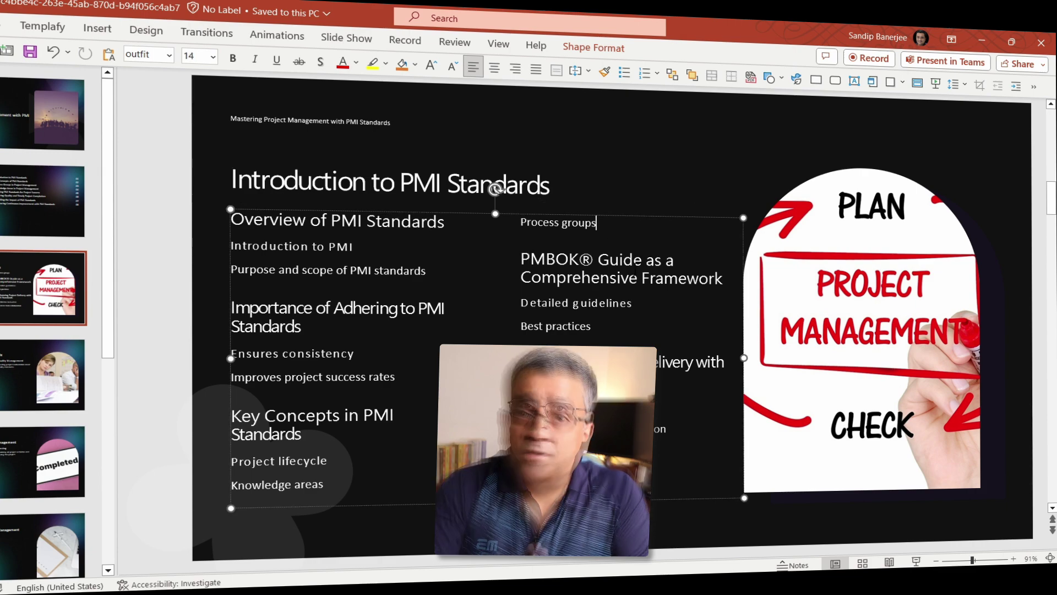